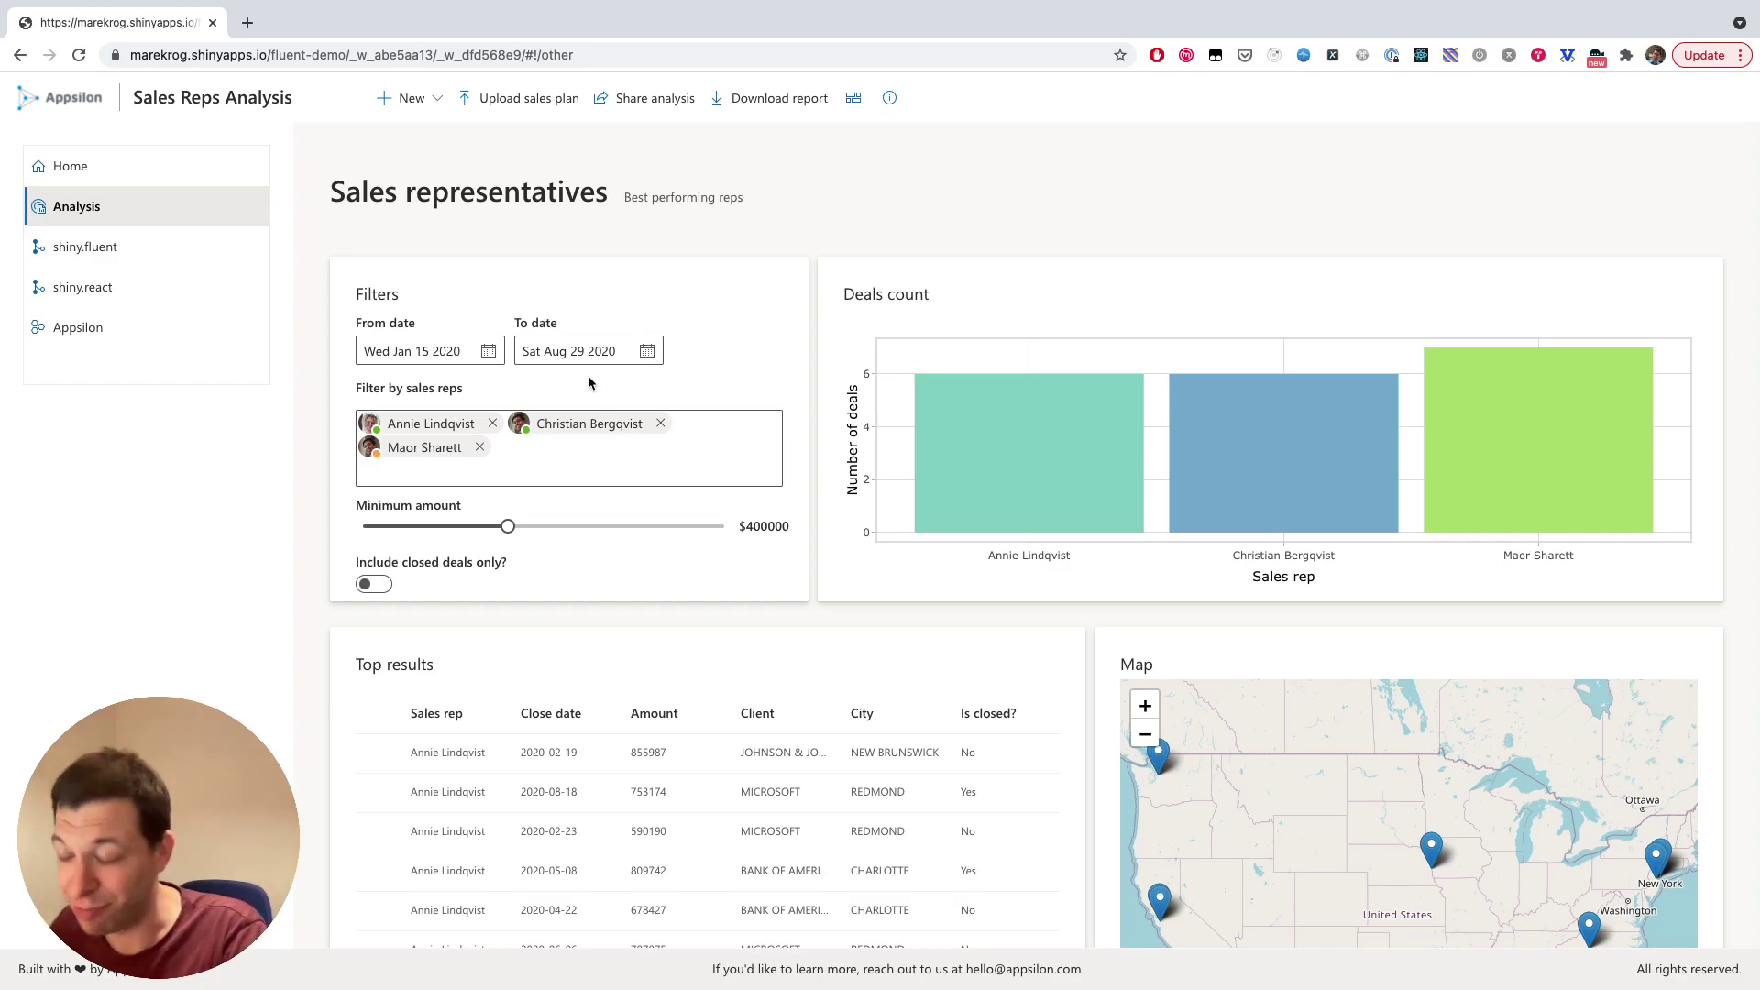
Set the date range to January 8 through December 18, 2020
click(438, 352)
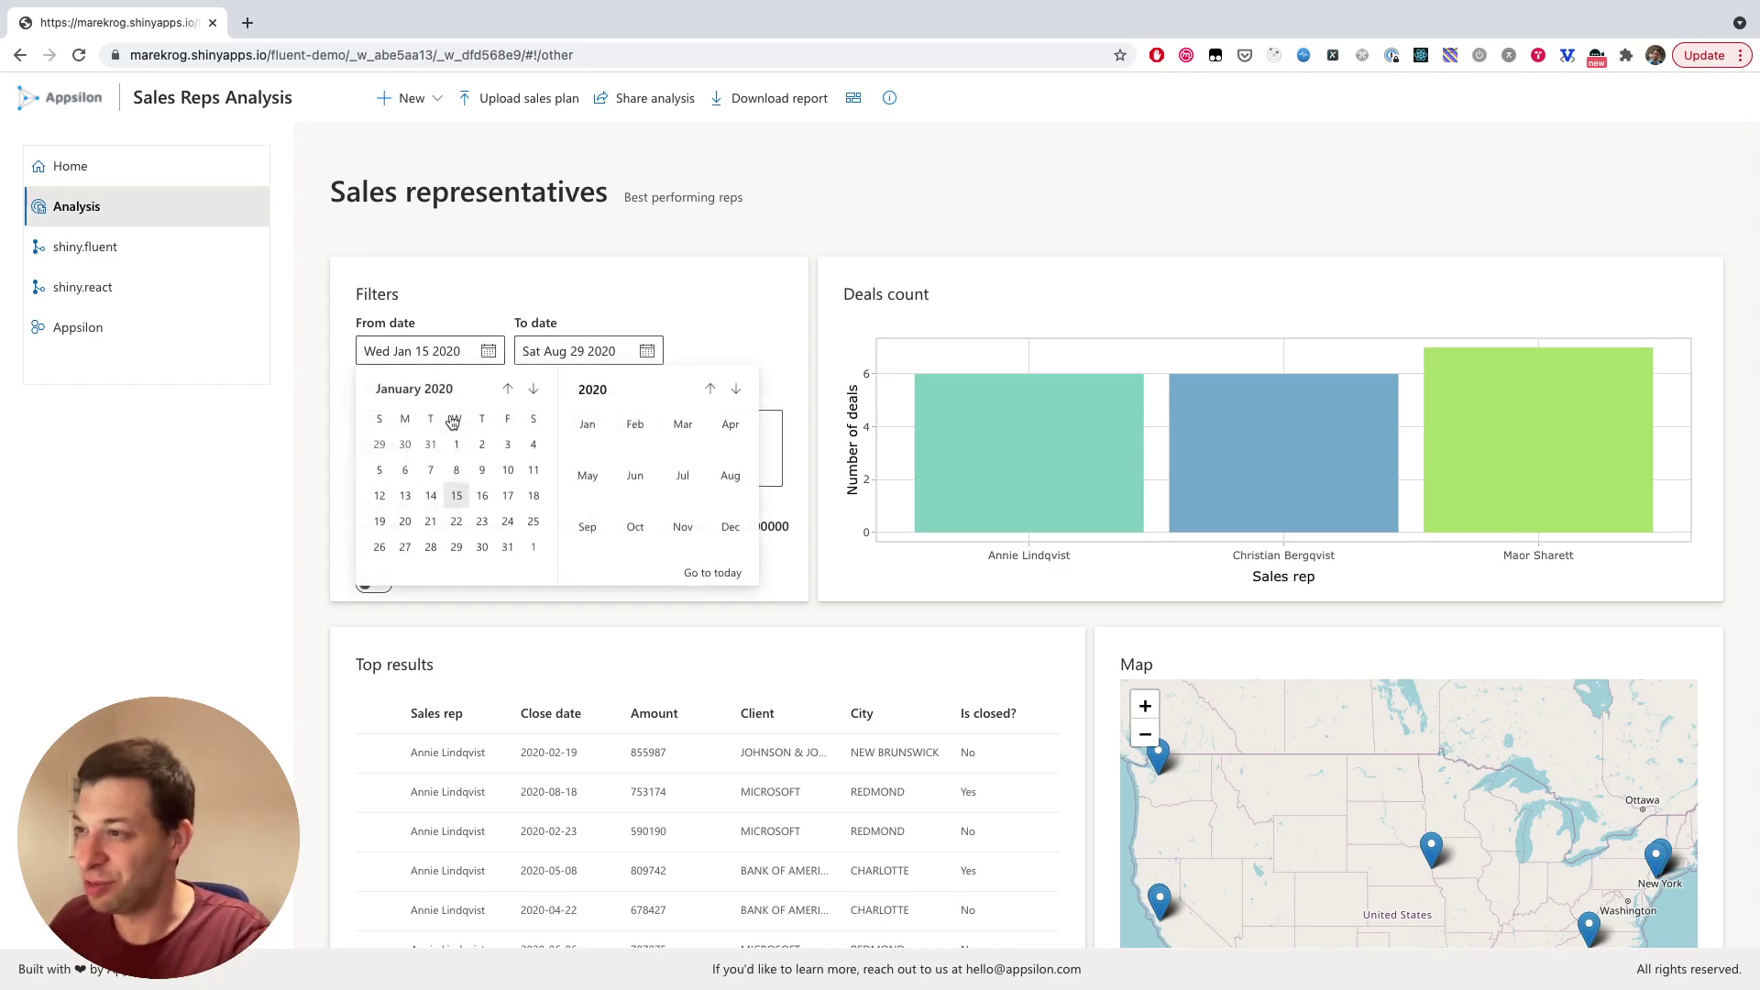
click(454, 470)
click(592, 352)
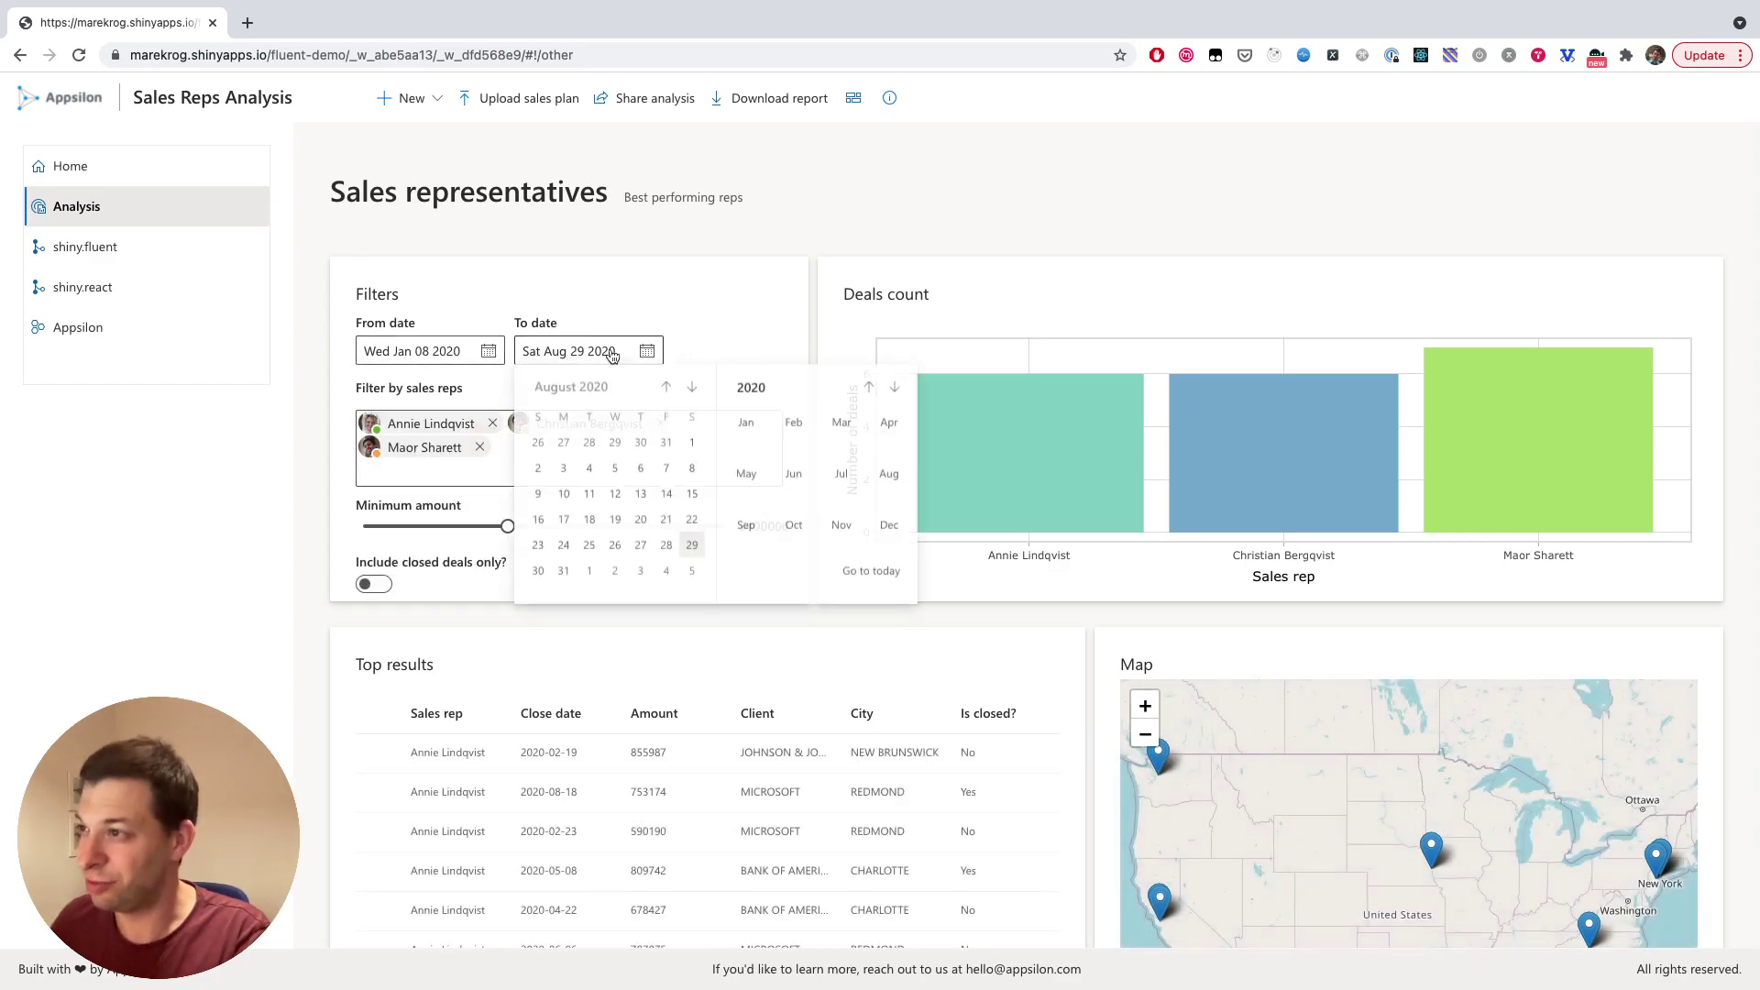
click(889, 526)
click(665, 495)
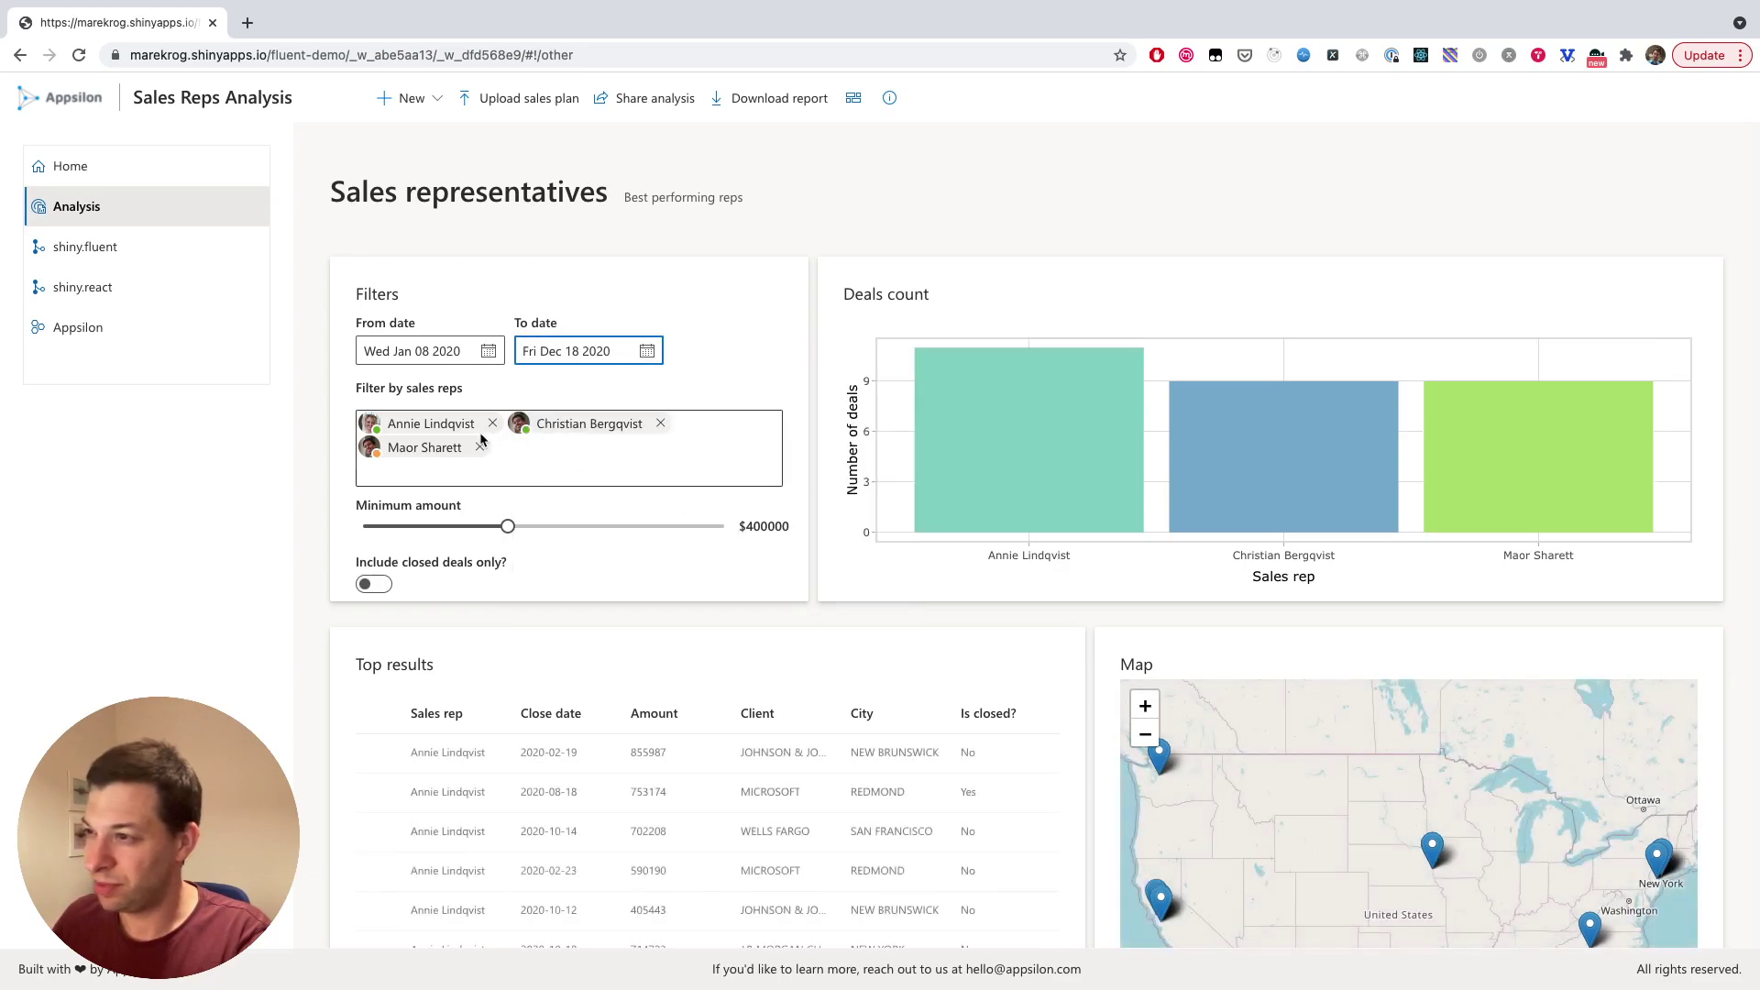
Swap one sales rep, raise the minimum amount to $800,000, and show closed deals only
click(491, 423)
click(703, 439)
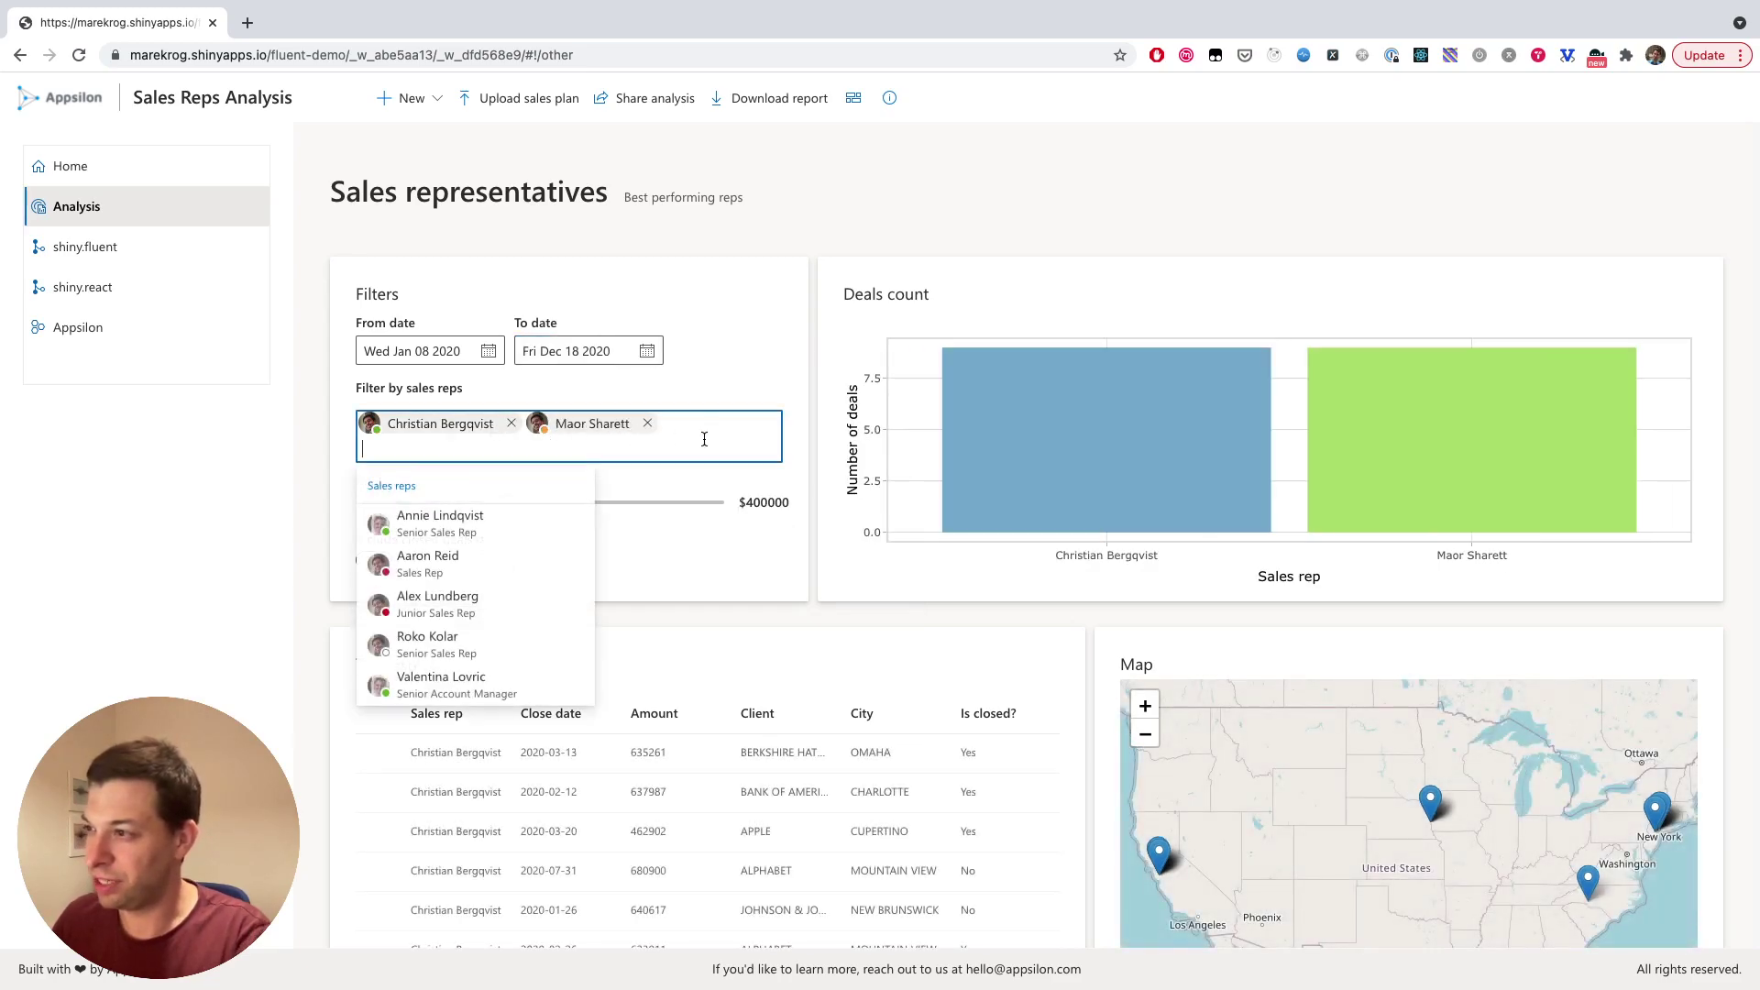
click(510, 640)
drag(555, 528, 649, 528)
click(372, 583)
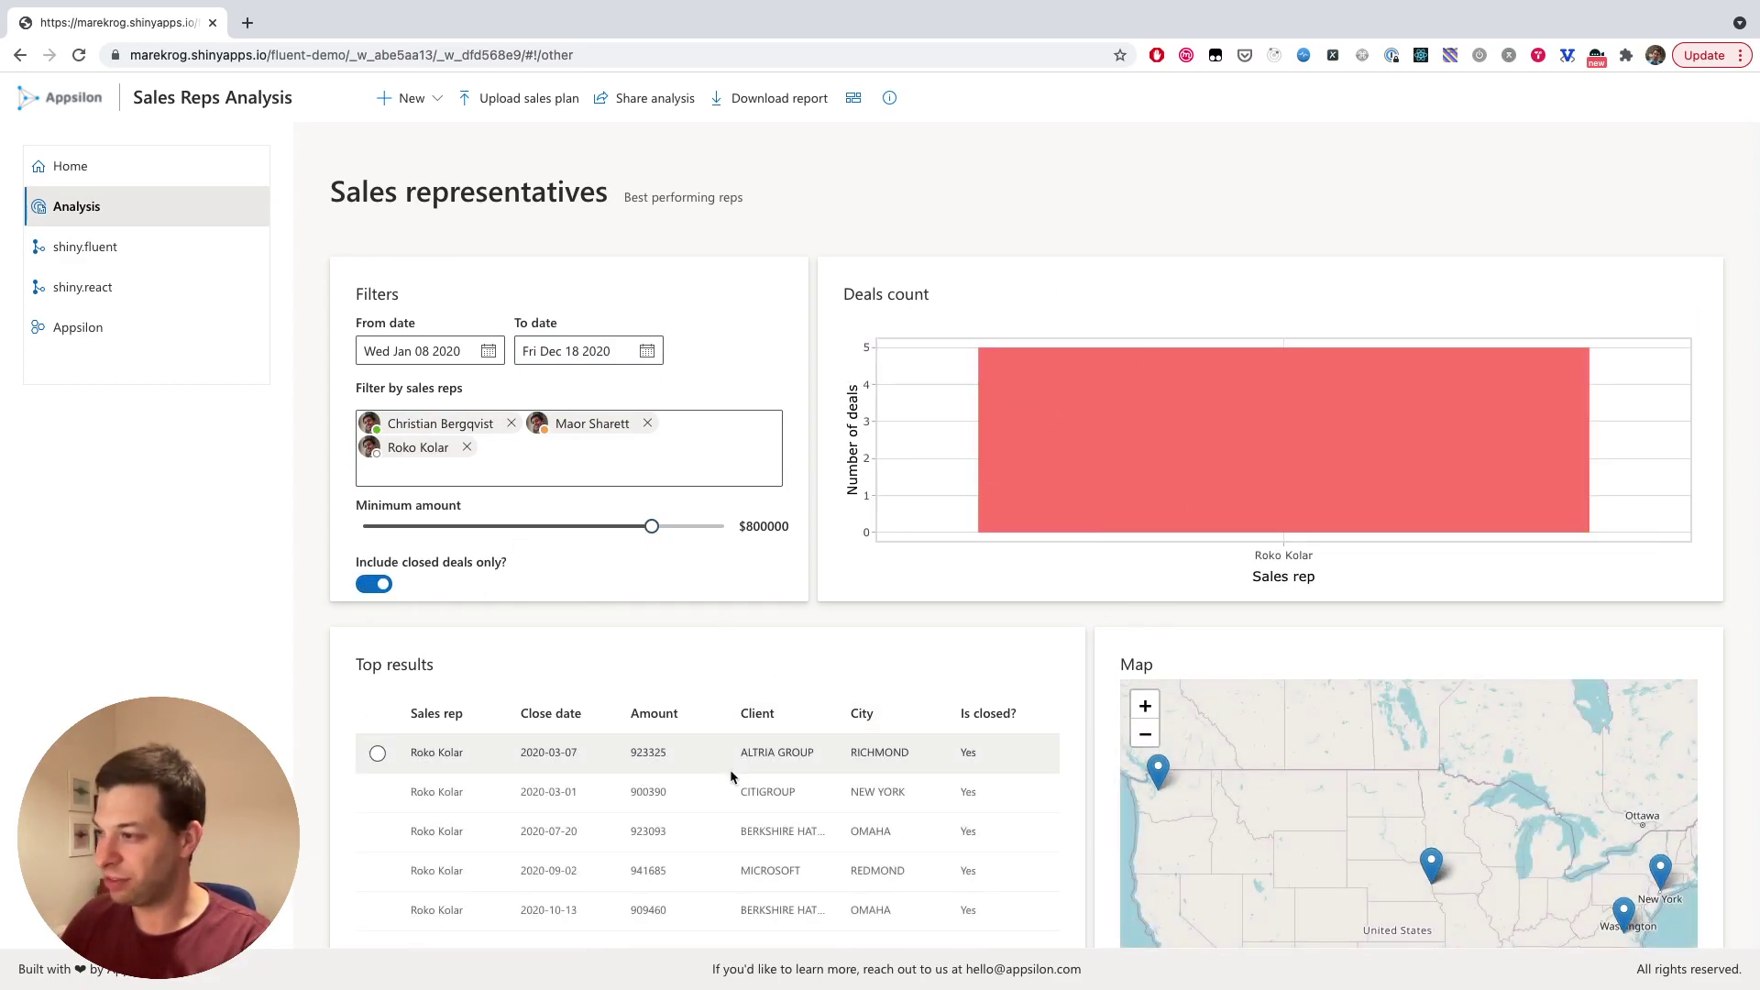
Select the first four result rows in the deals table
click(377, 793)
click(378, 832)
click(378, 869)
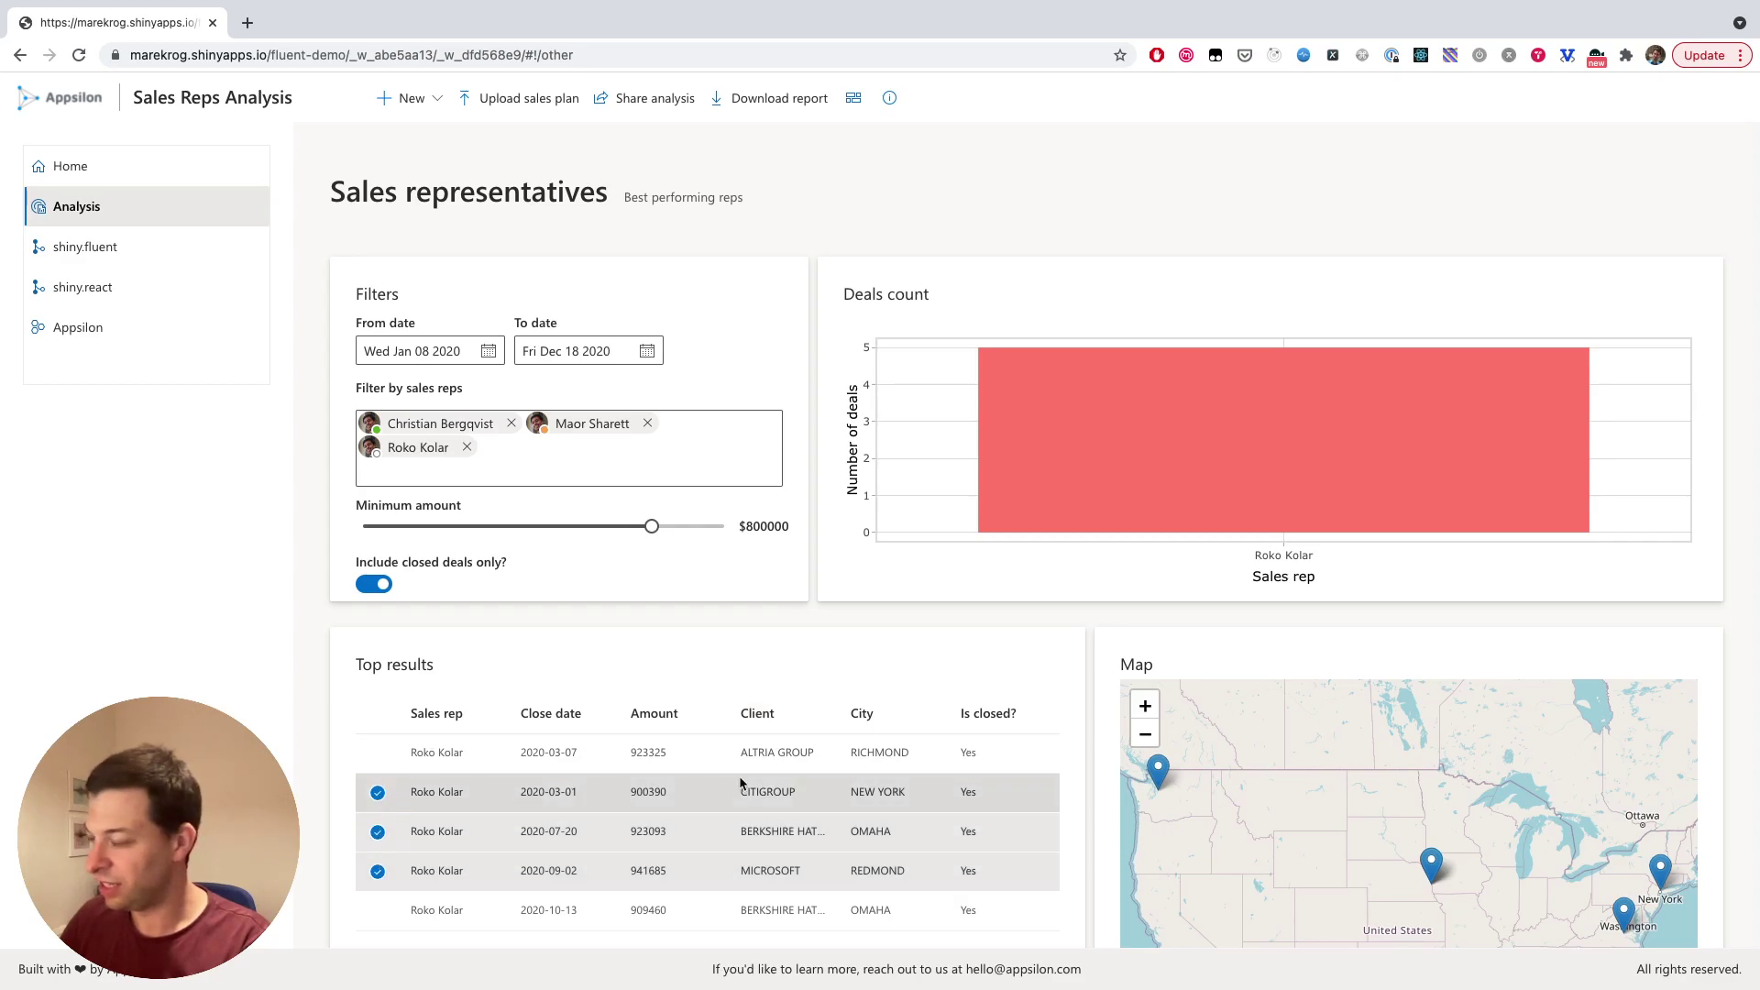
click(378, 755)
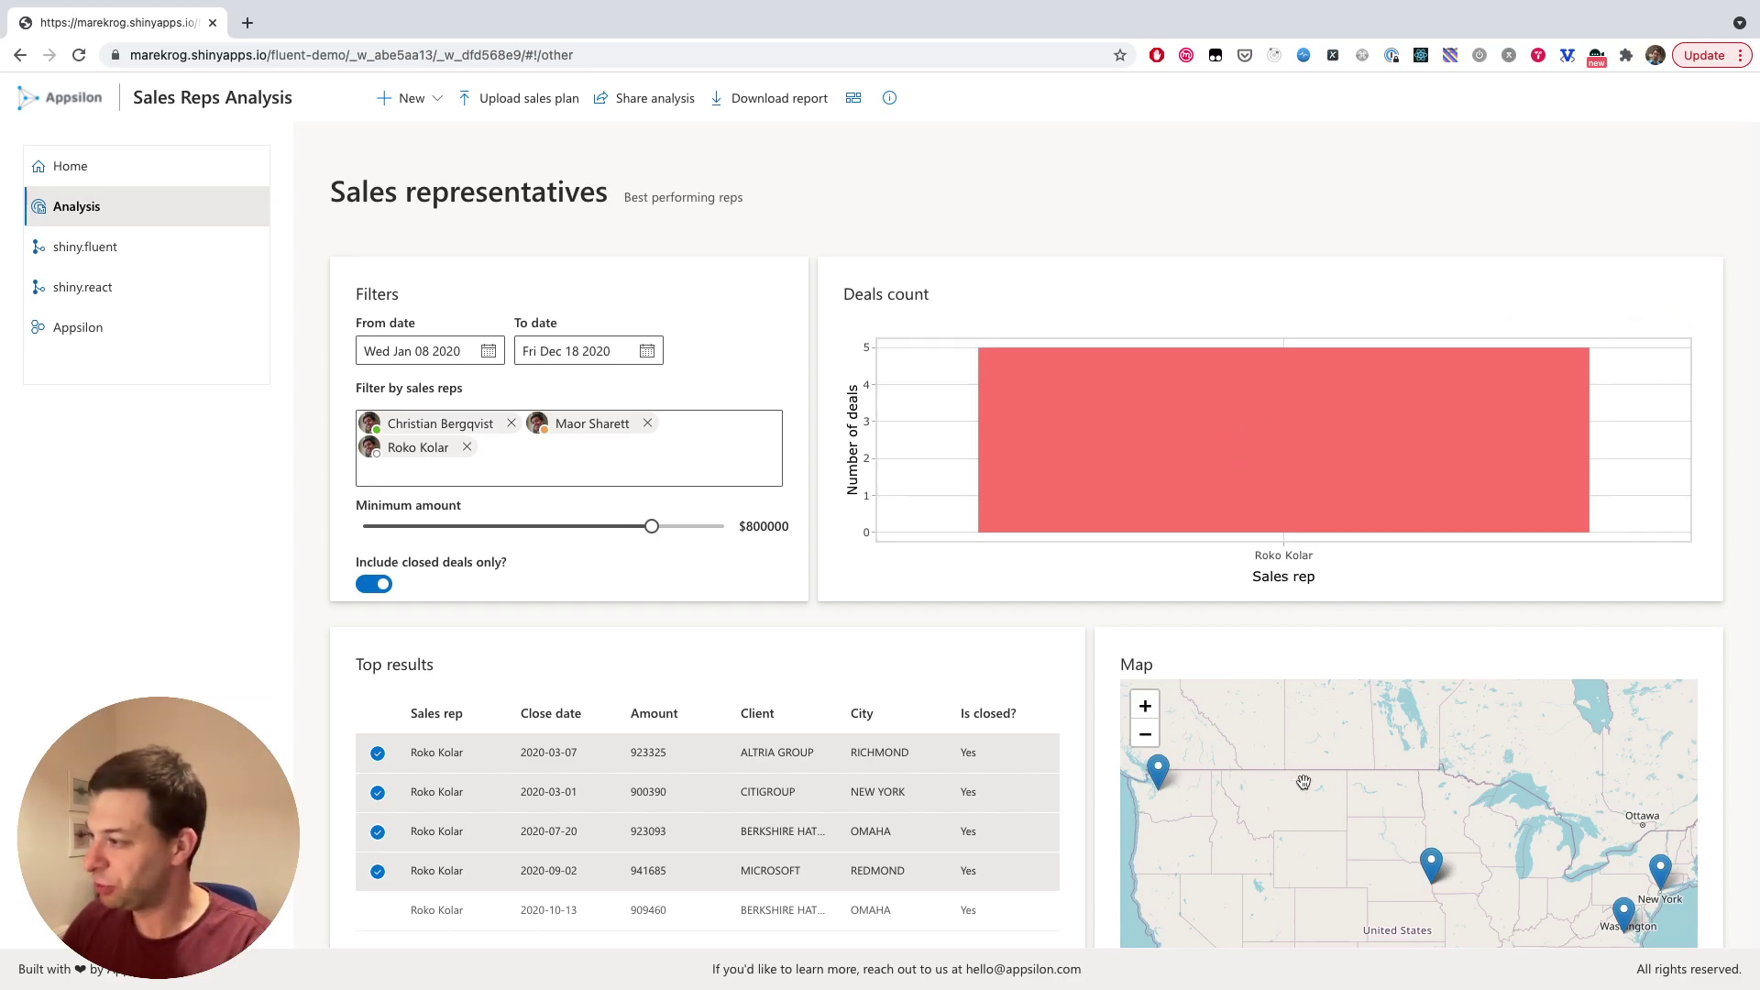
scroll(1460, 886, down, 2)
Show the Home welcome page, glance at the New dropdown, then switch to the GitHub desktop
drag(1503, 749, 1497, 747)
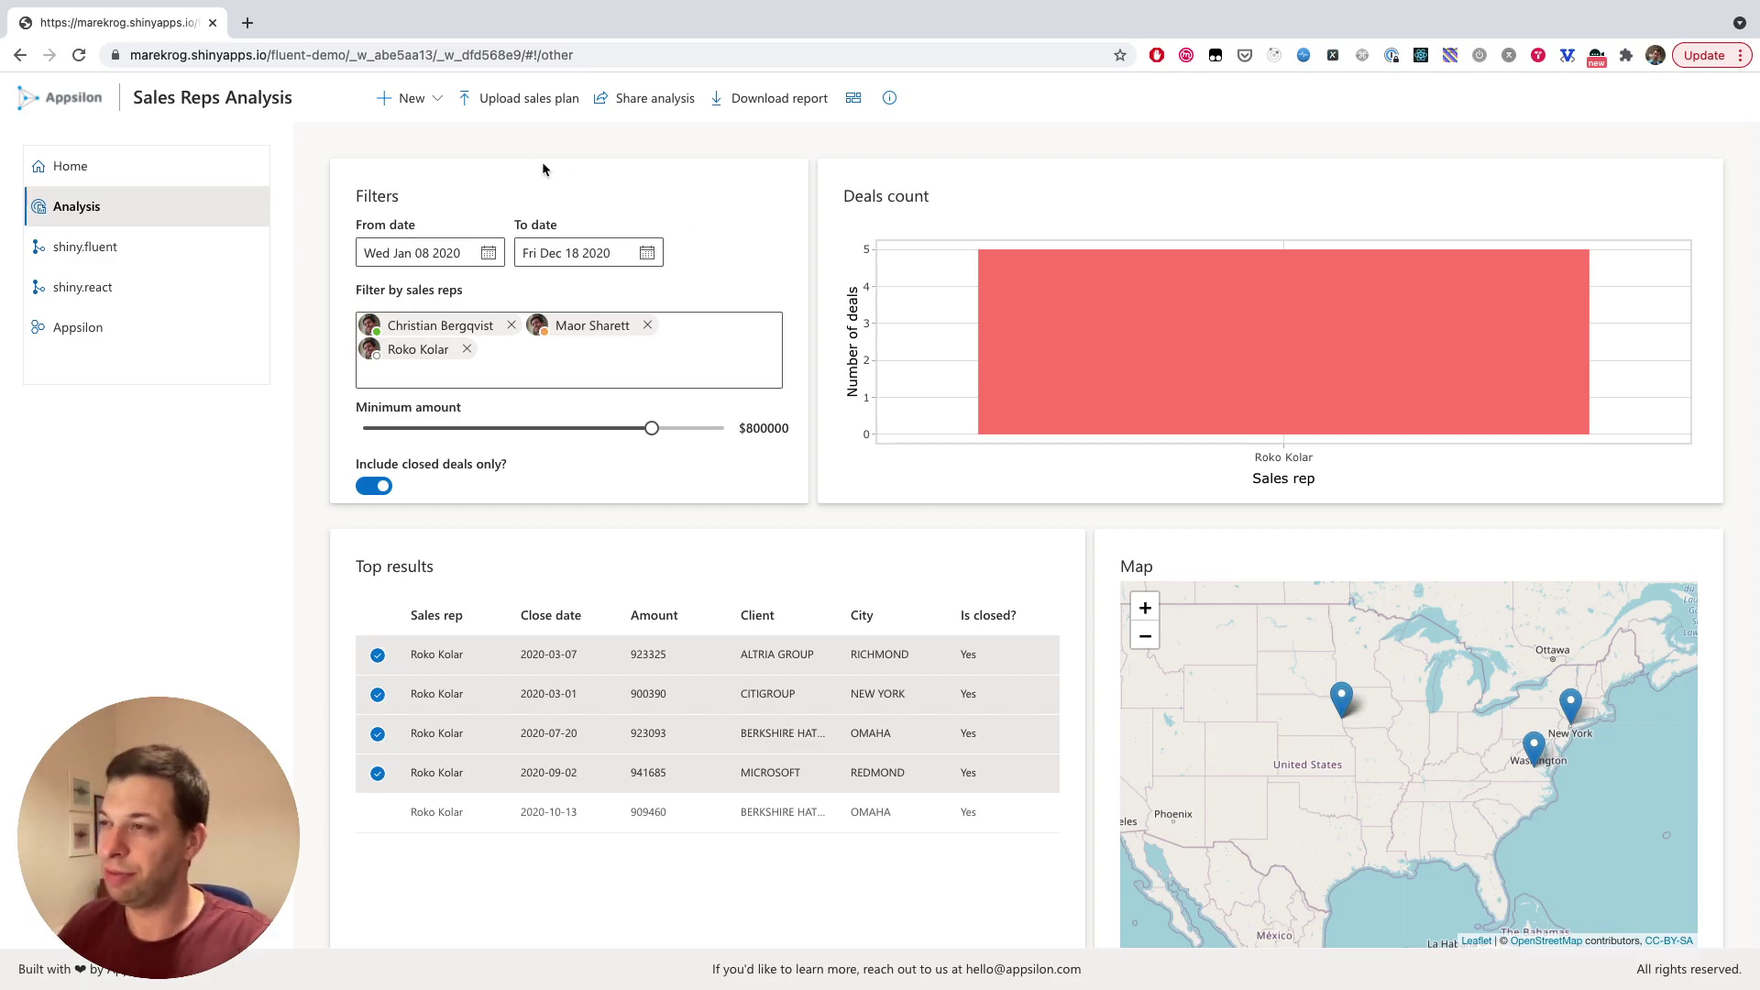
click(172, 162)
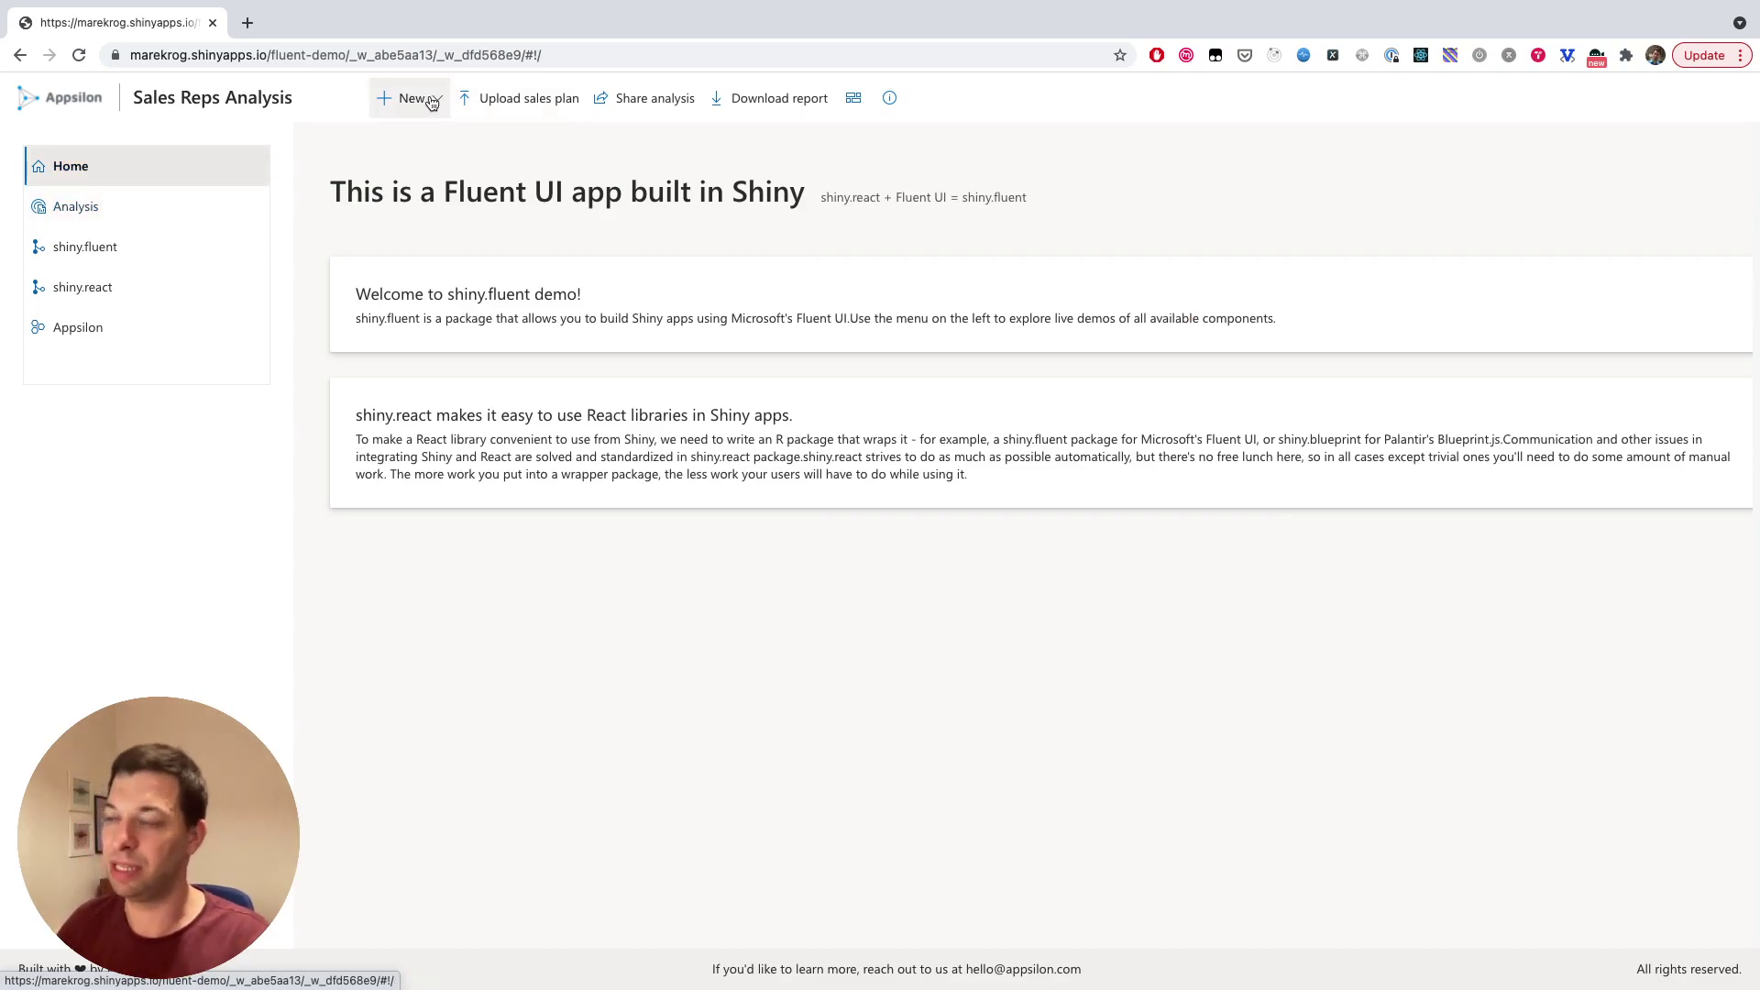
click(429, 98)
click(597, 163)
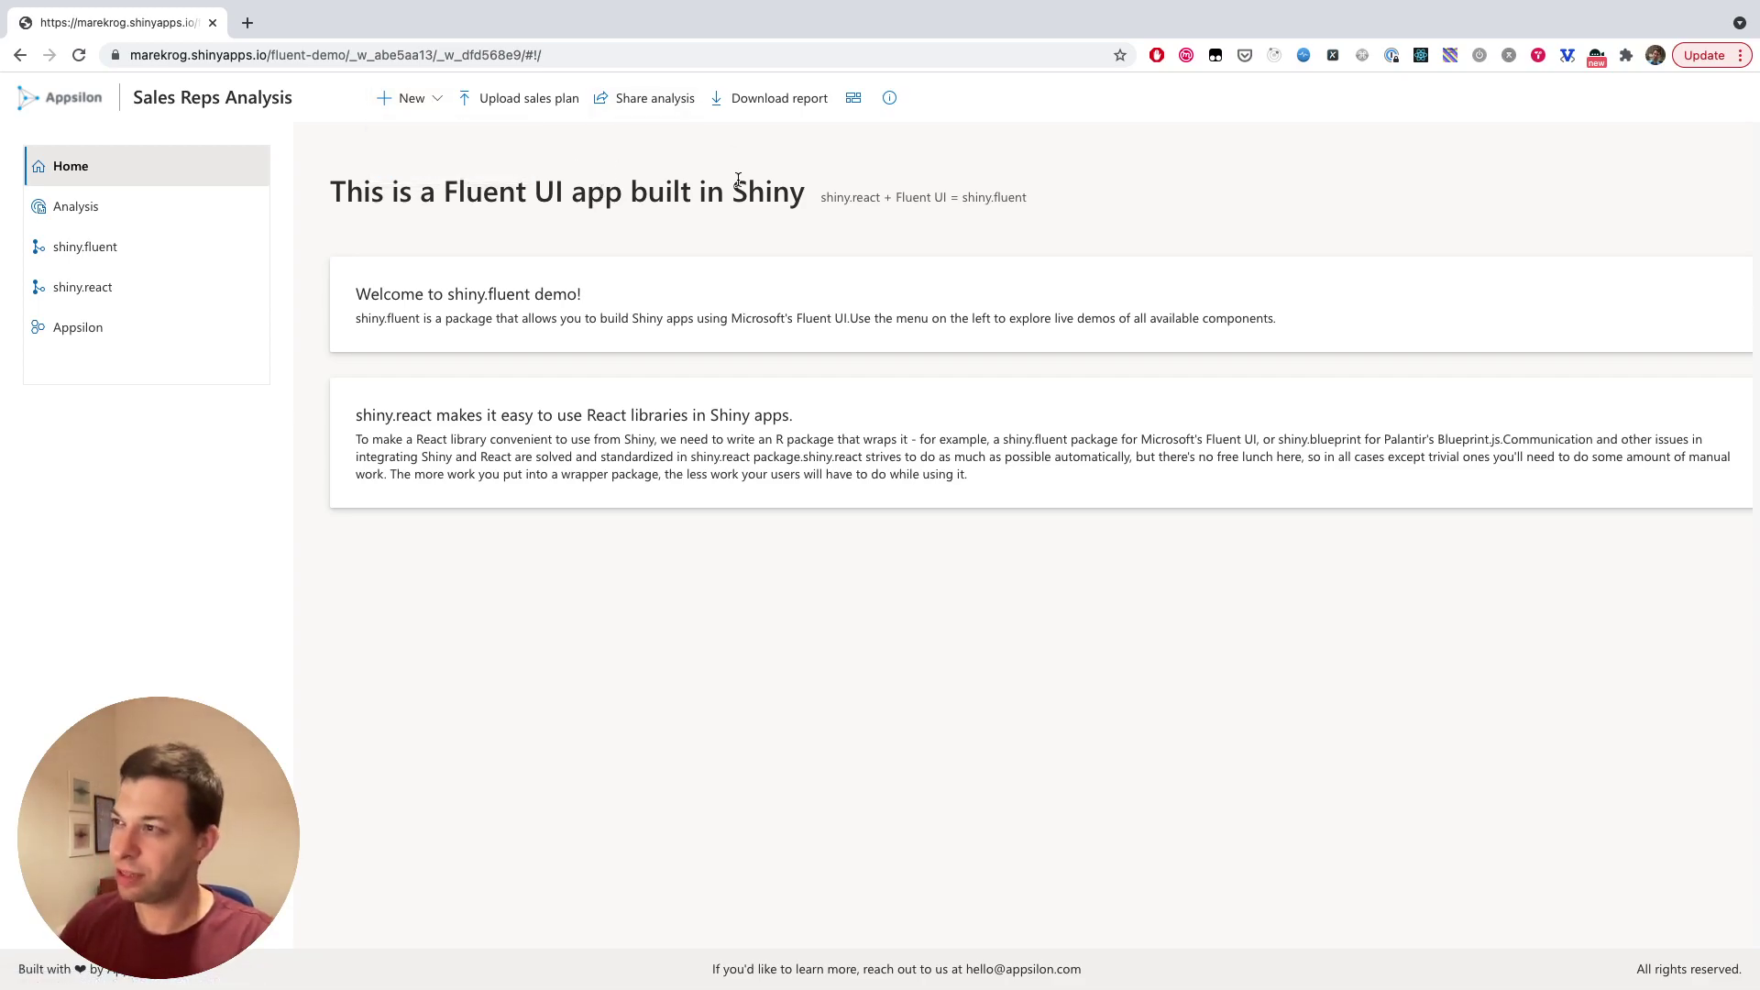
key(ctrl+Left)
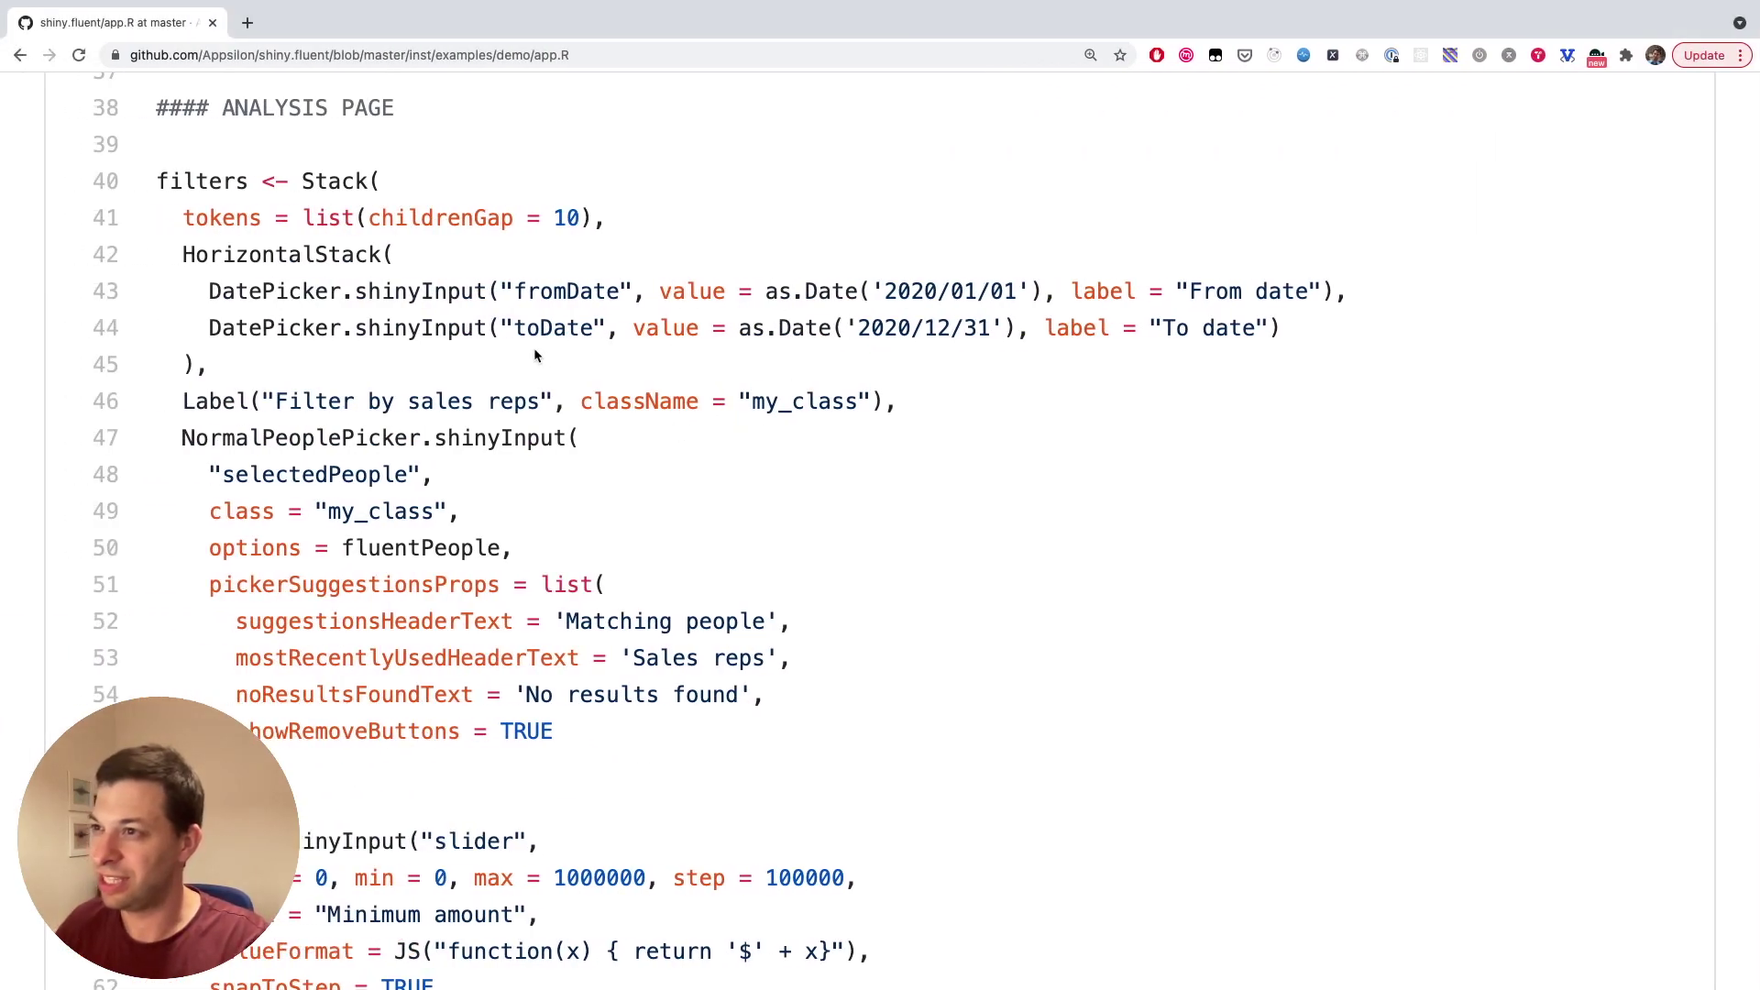
scroll(535, 355, down, 1)
scroll(523, 331, down, 1)
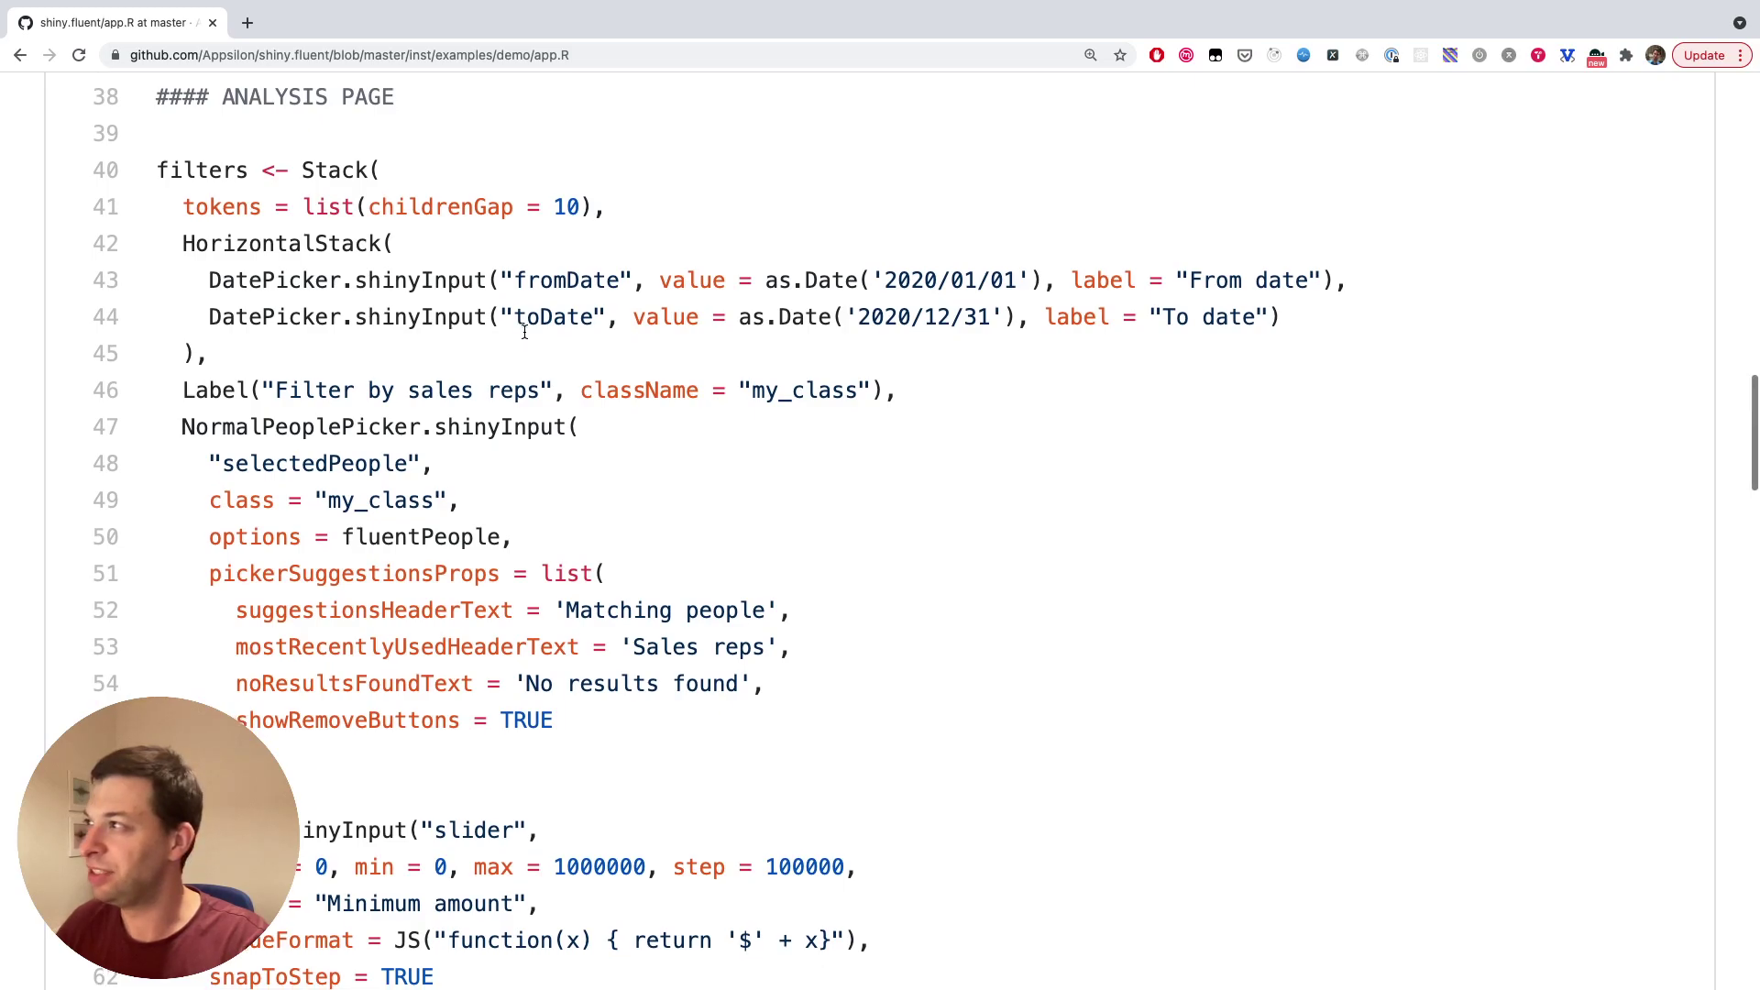
scroll(504, 317, down, 1)
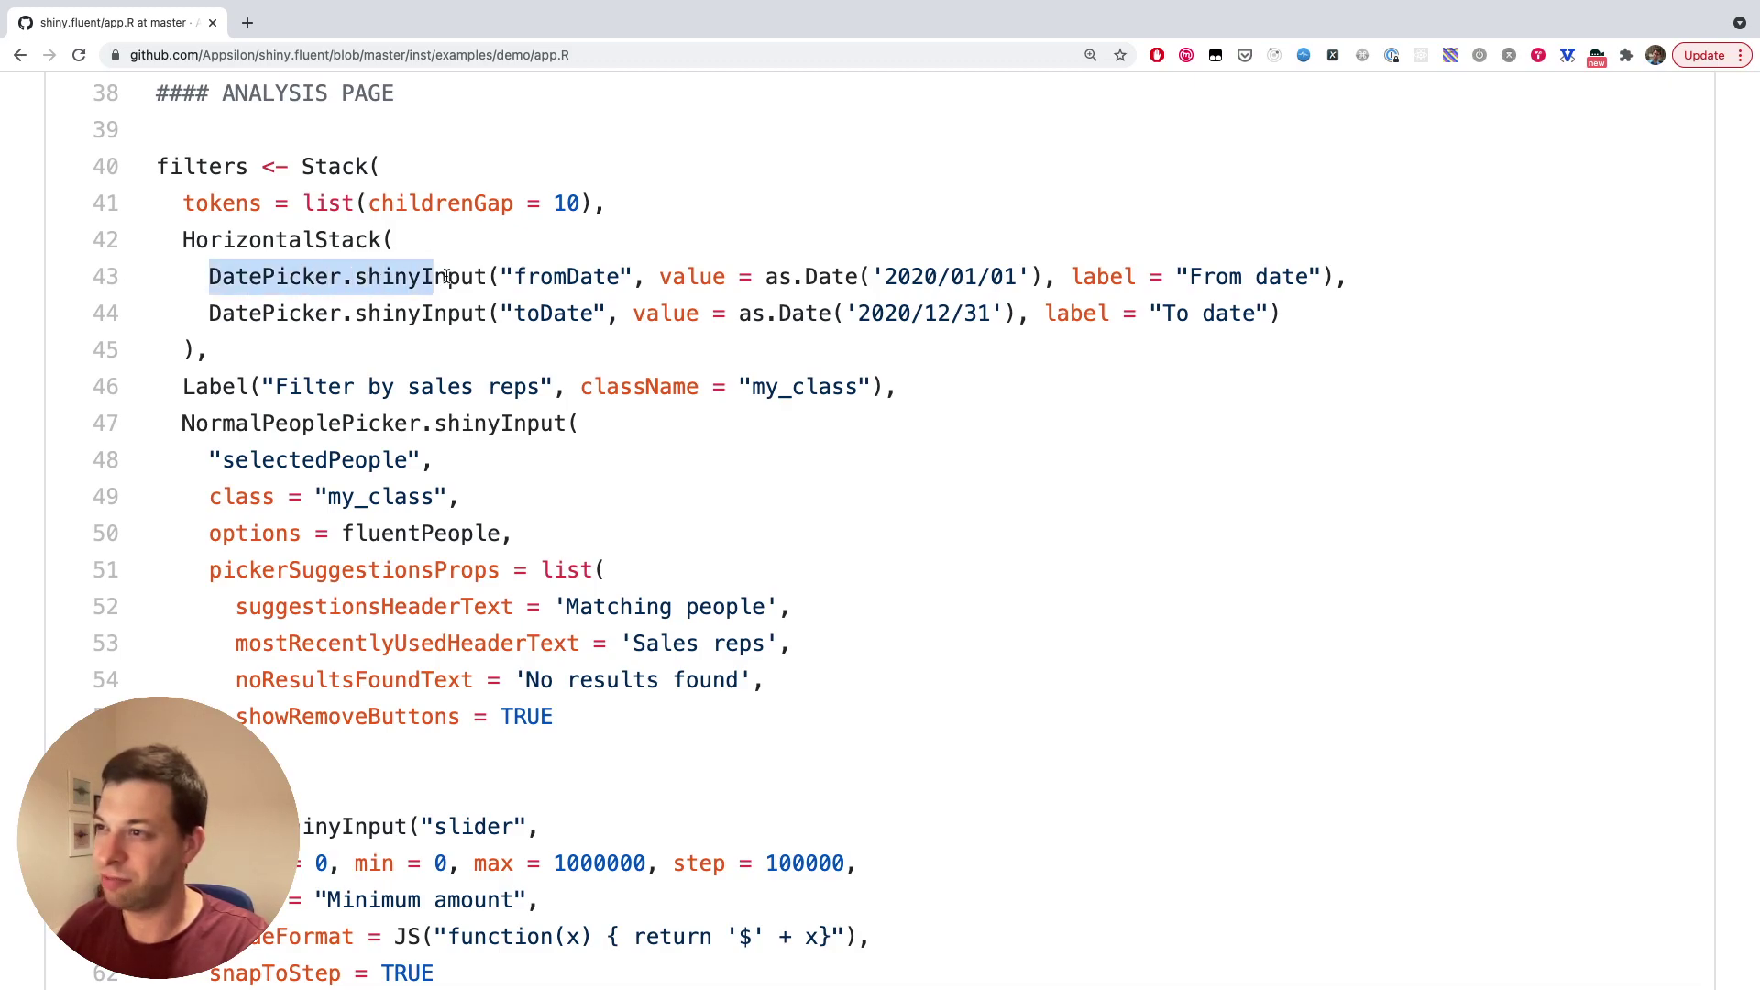
Highlight the DatePicker.shinyInput call, its fromDate id and its default value in app.R
drag(455, 277, 483, 276)
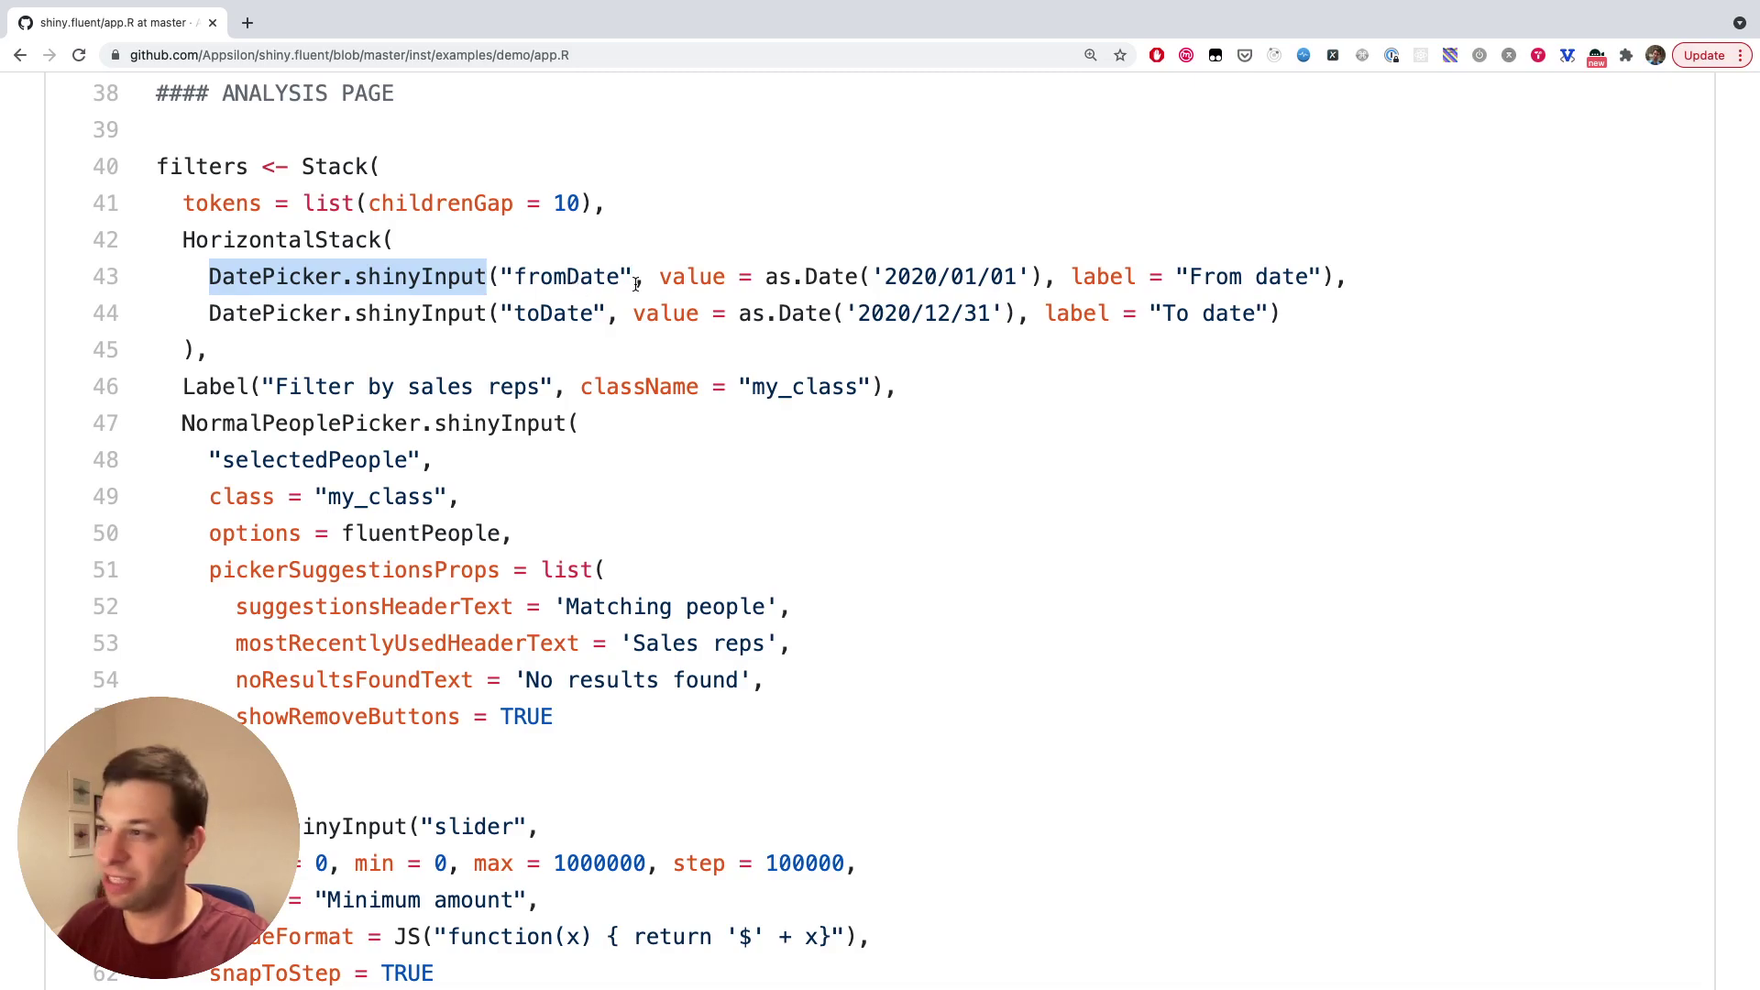
drag(503, 277, 638, 279)
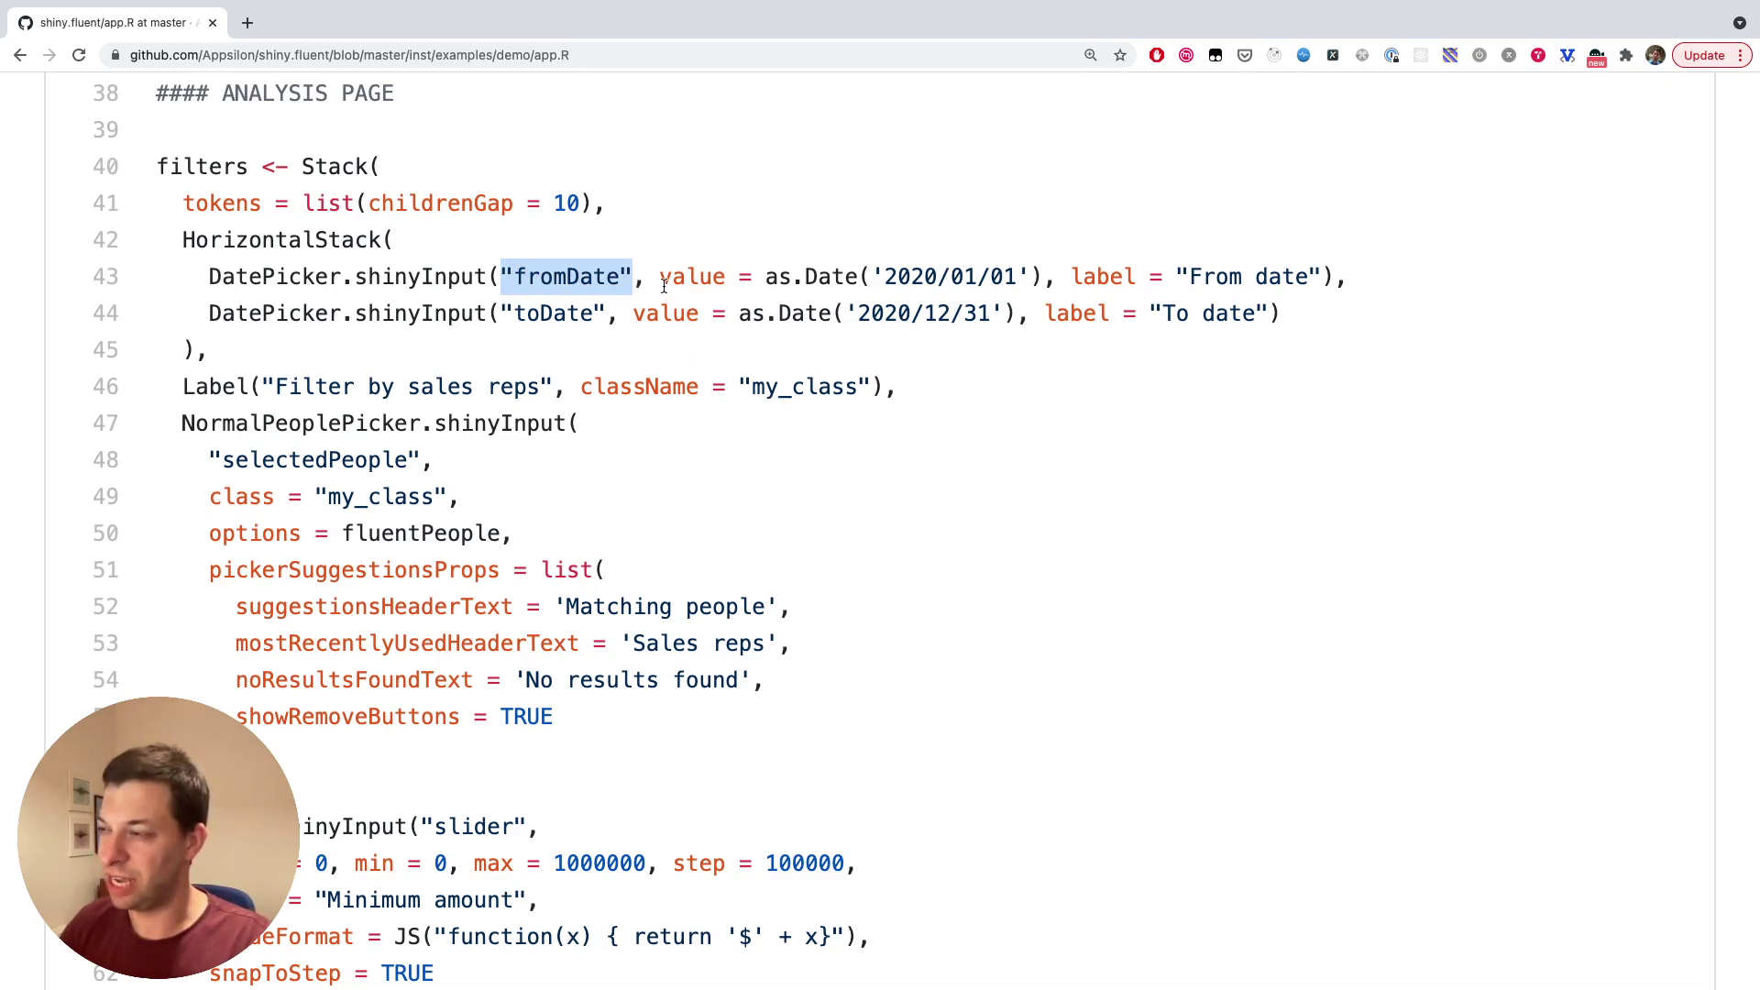
drag(660, 276, 1041, 284)
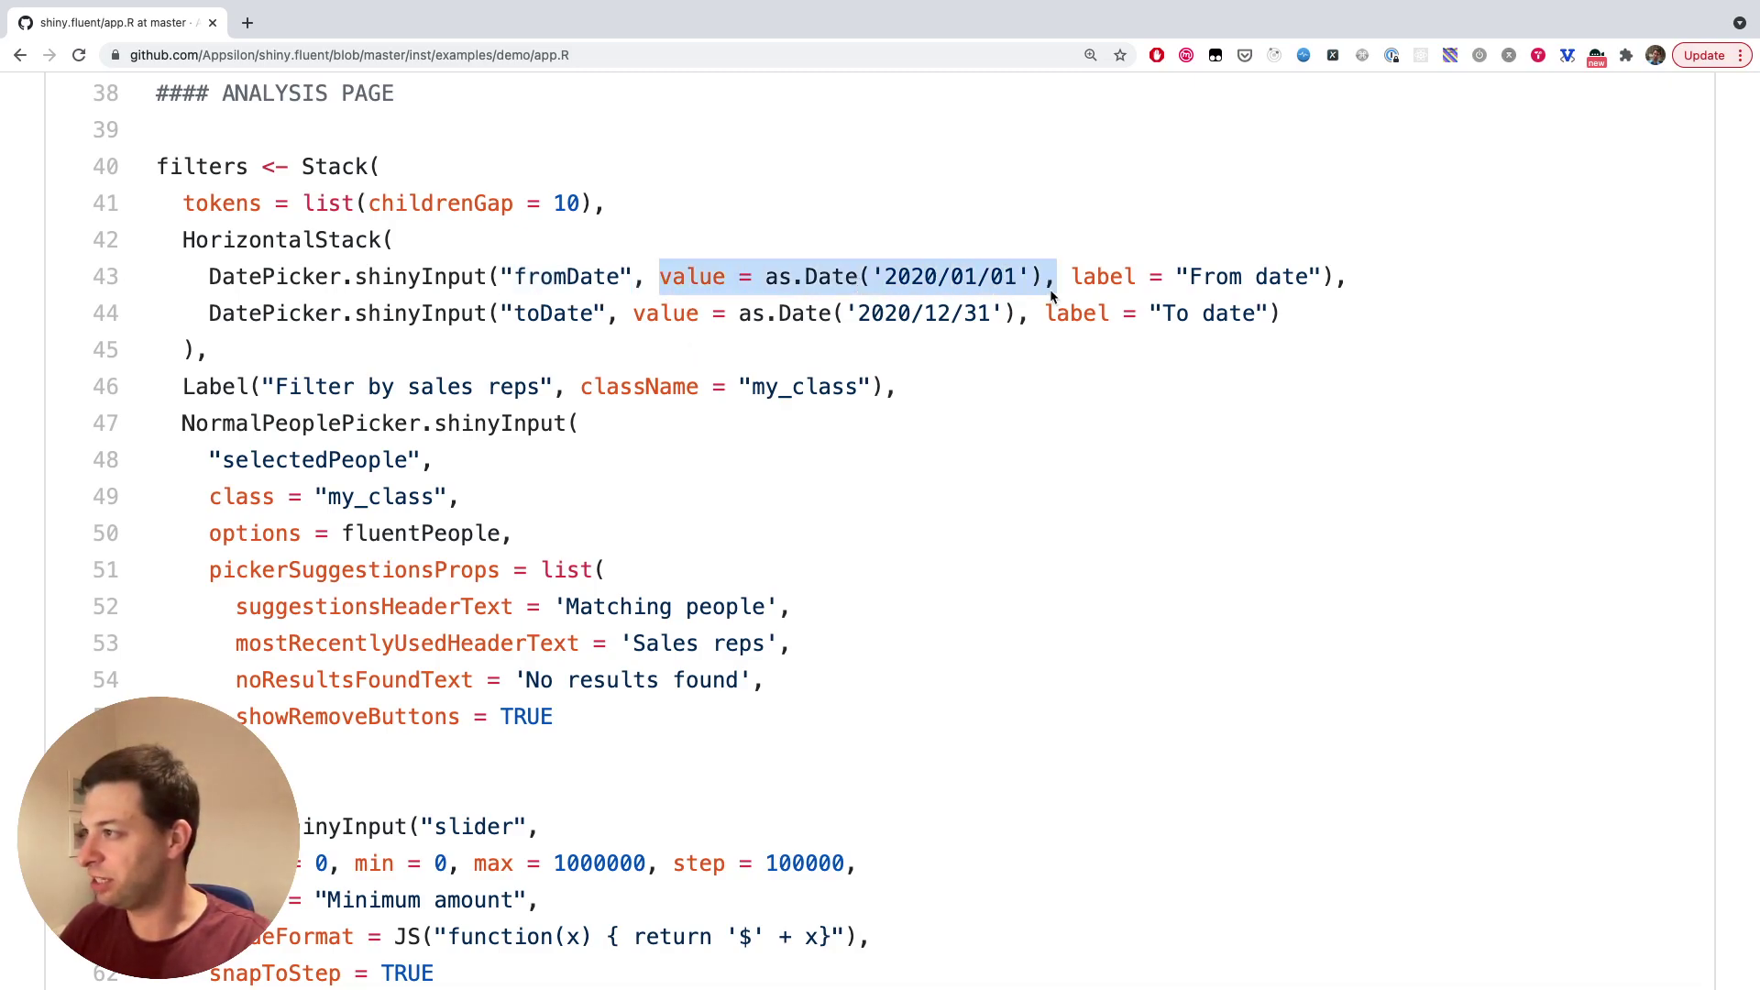
click(1110, 283)
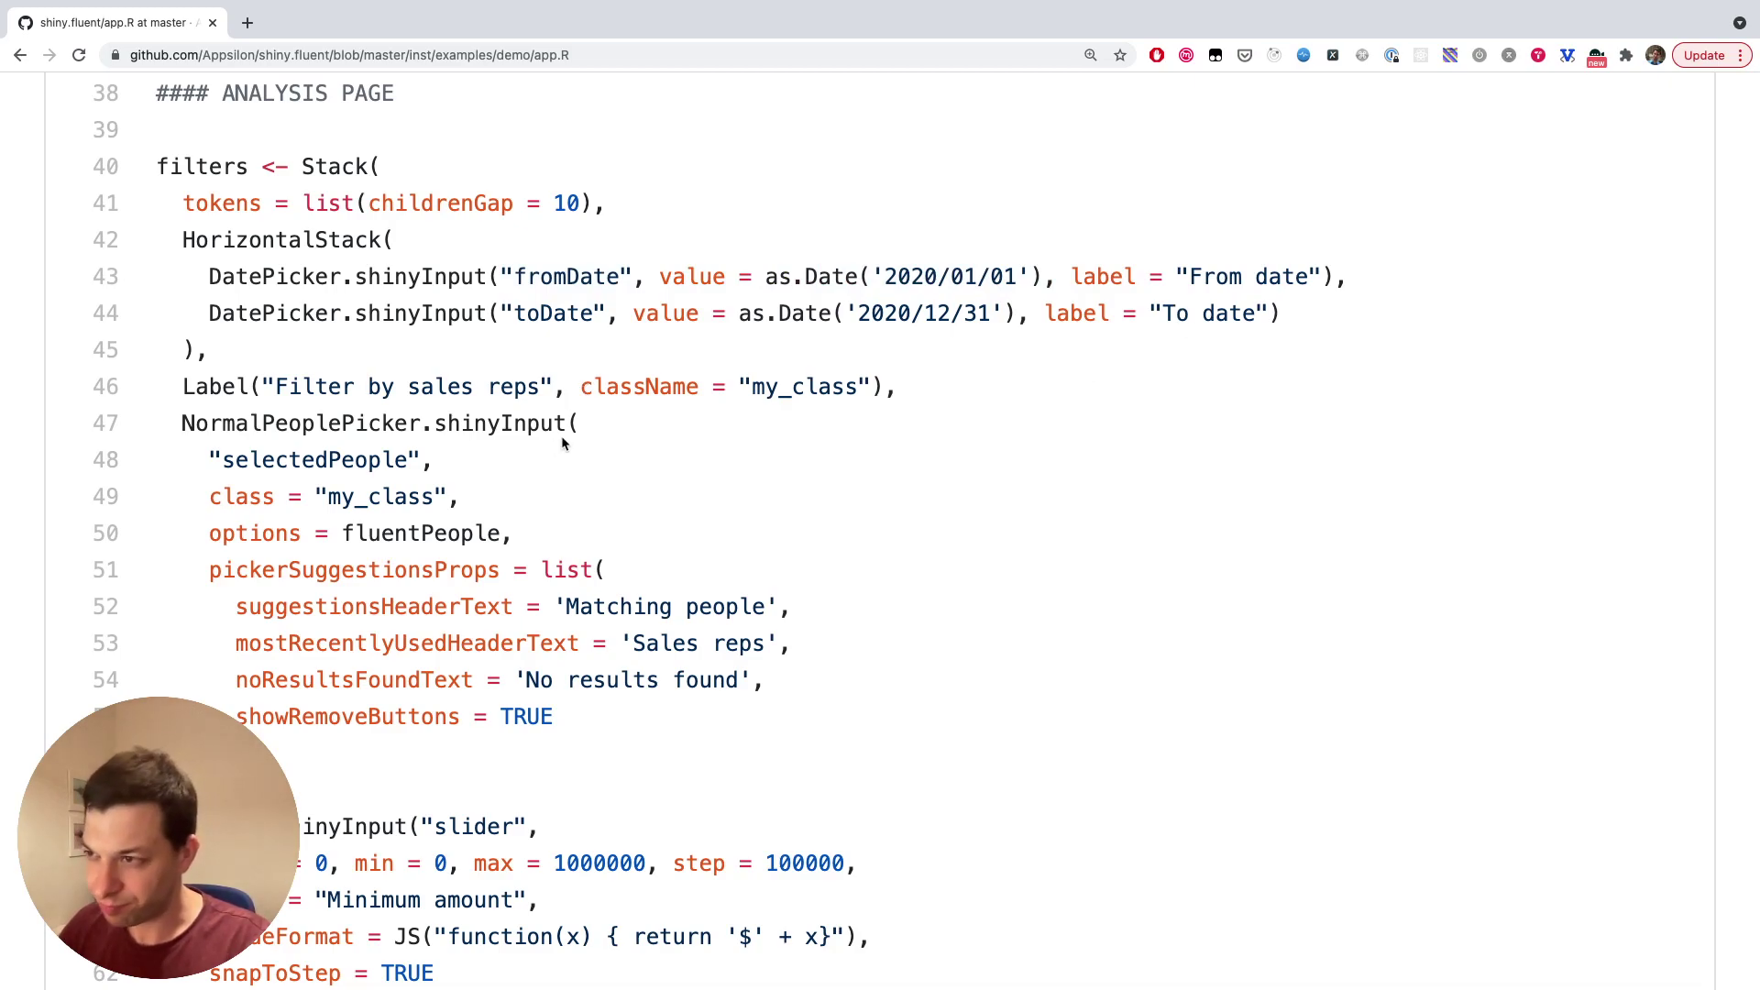
scroll(419, 413, down, 1)
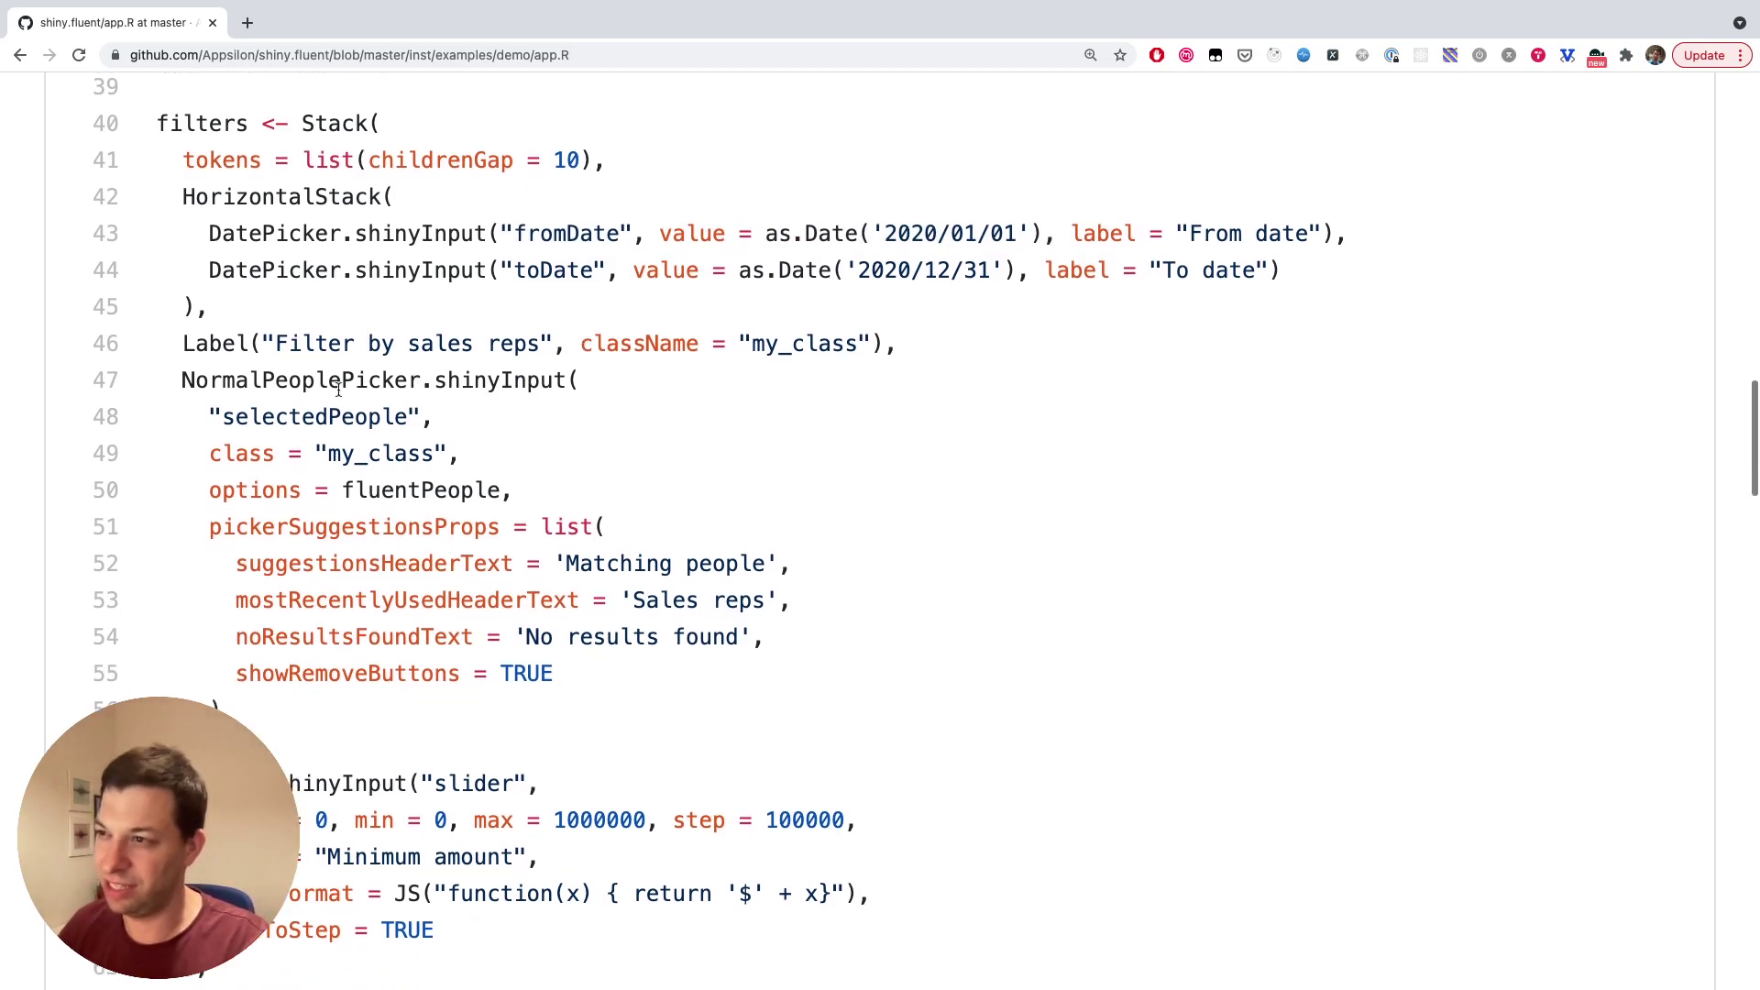
drag(175, 381, 573, 380)
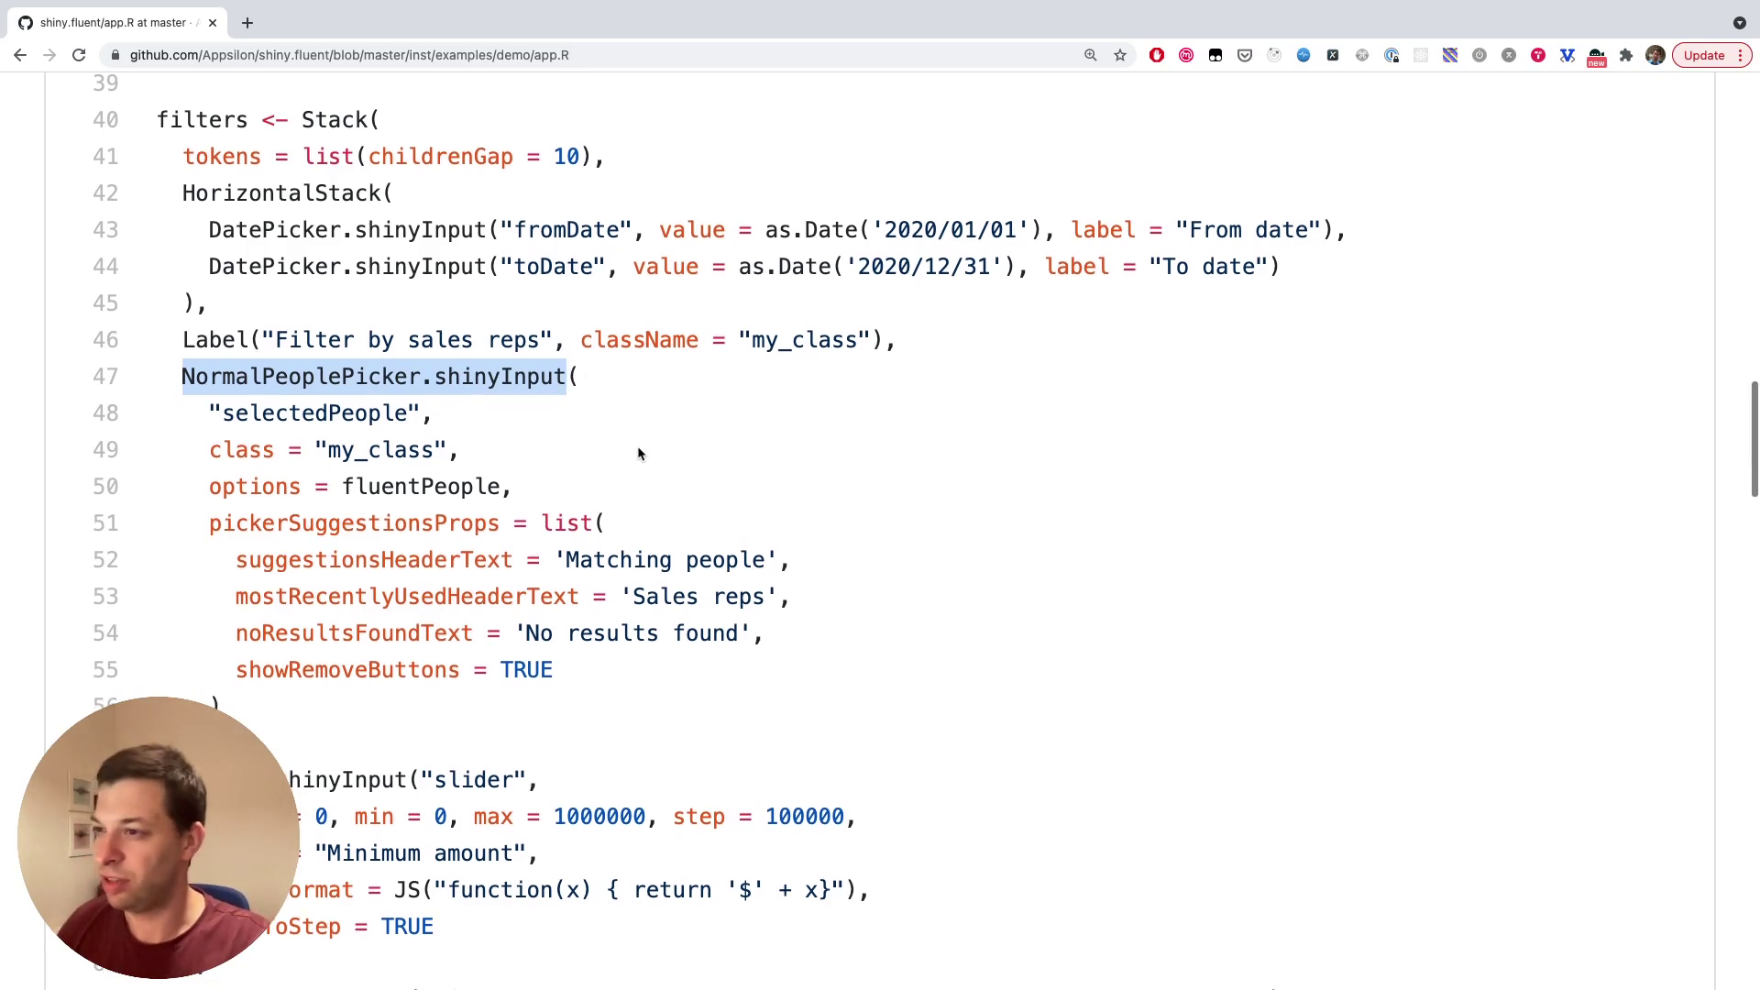
scroll(637, 445, down, 1)
scroll(509, 498, down, 5)
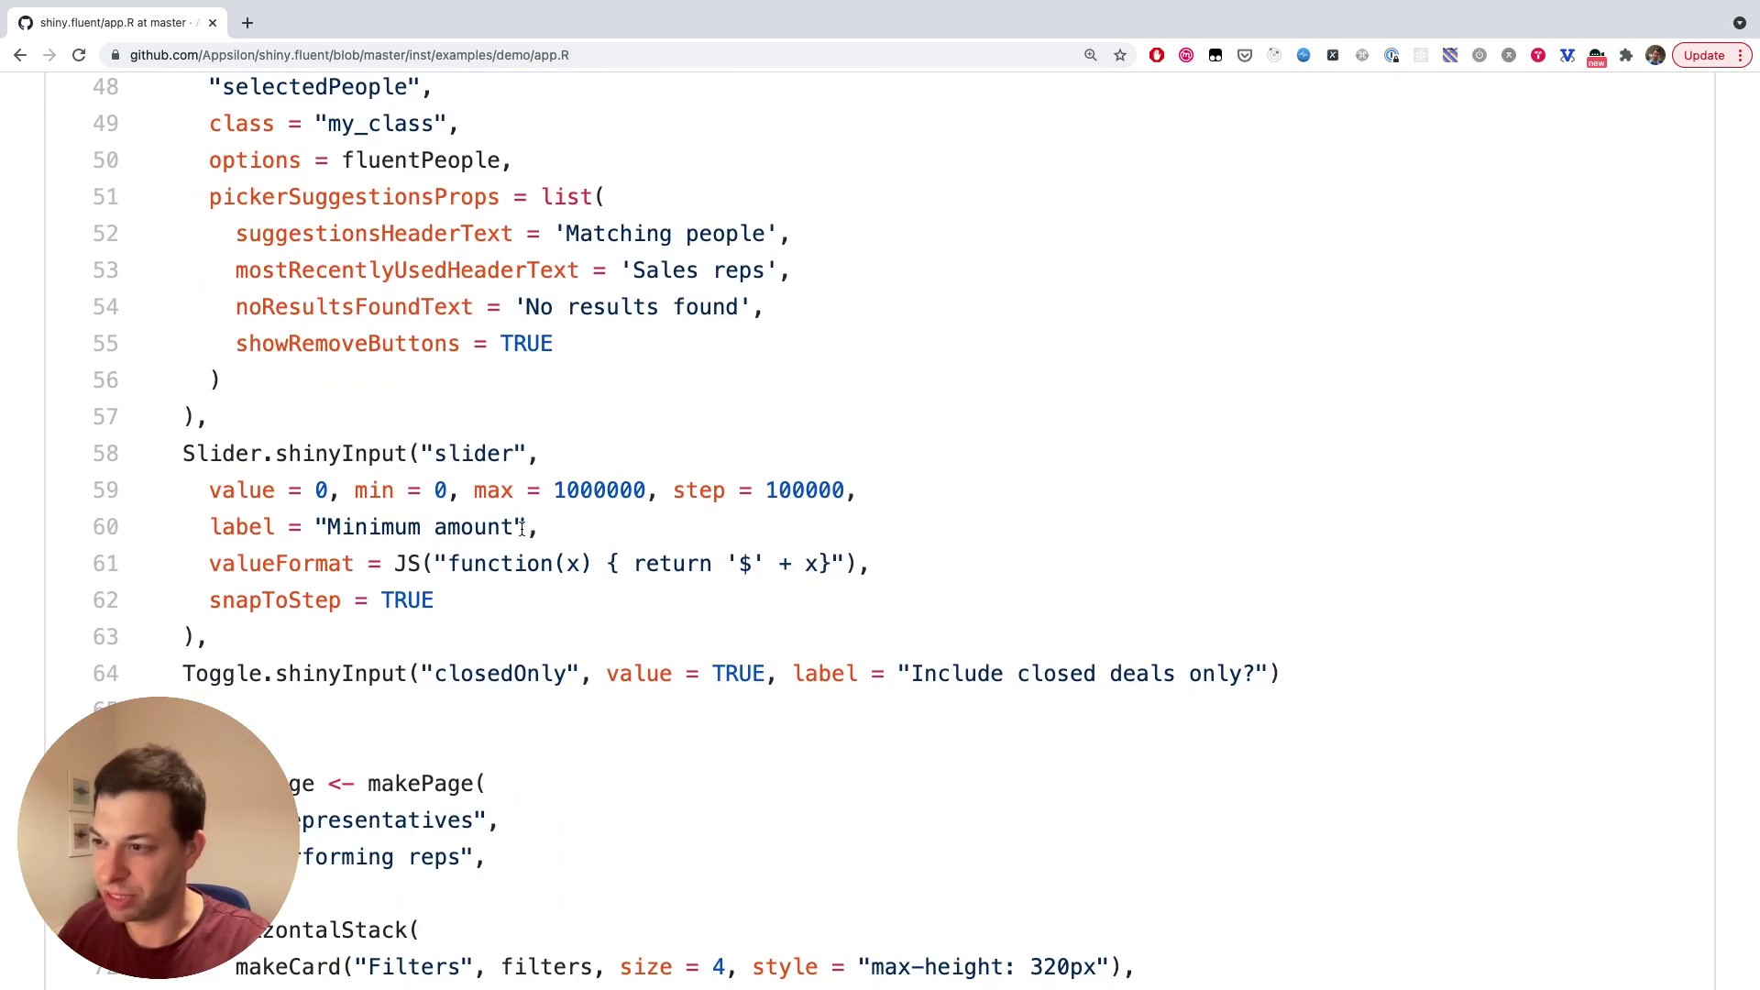
scroll(521, 526, down, 1)
scroll(498, 542, down, 2)
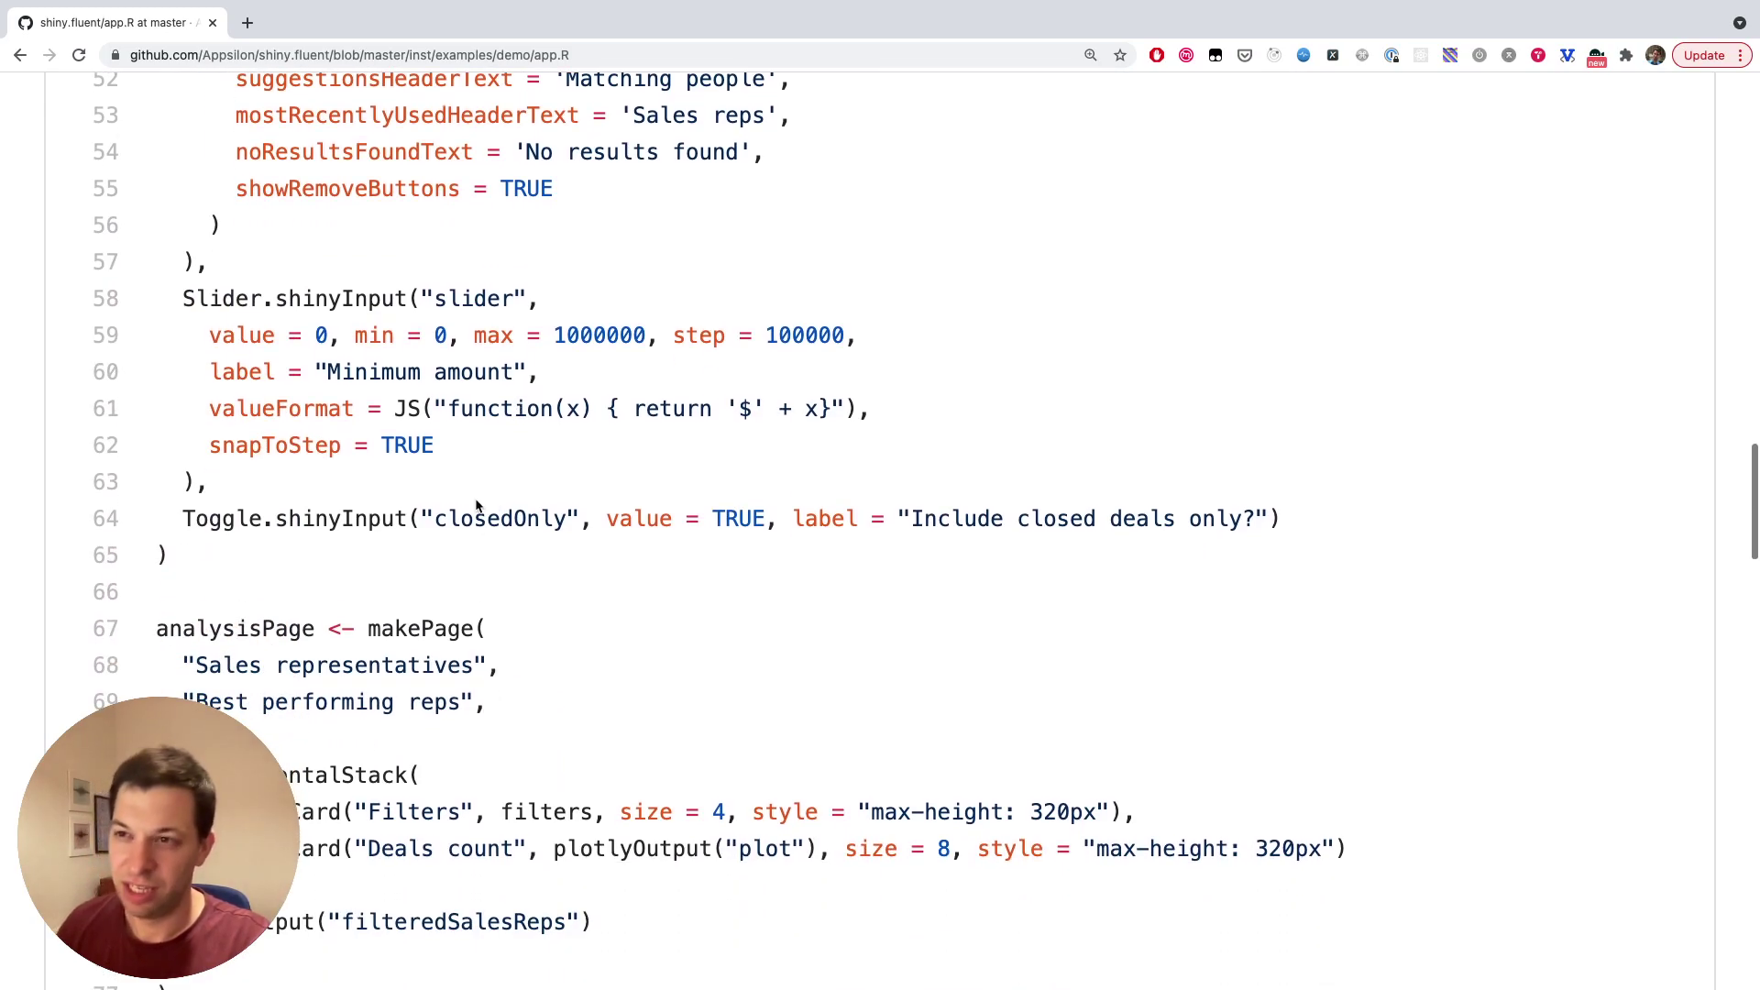